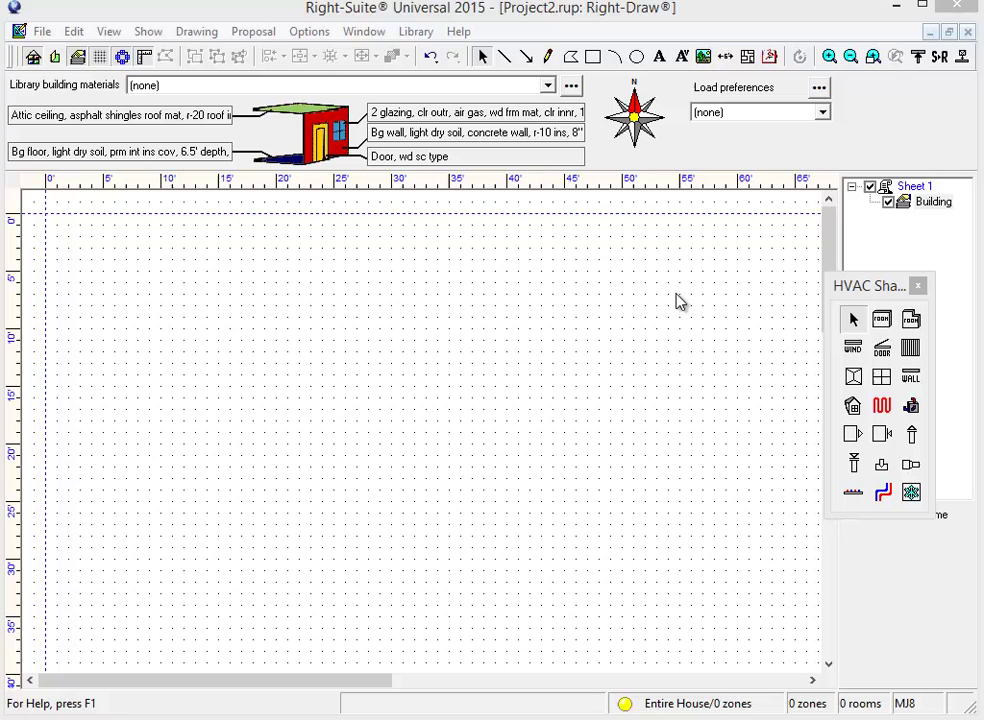
Draw a rectangular room about 45 by 27 ft and cover it with a shed ceiling.
click(881, 318)
drag(154, 296, 647, 571)
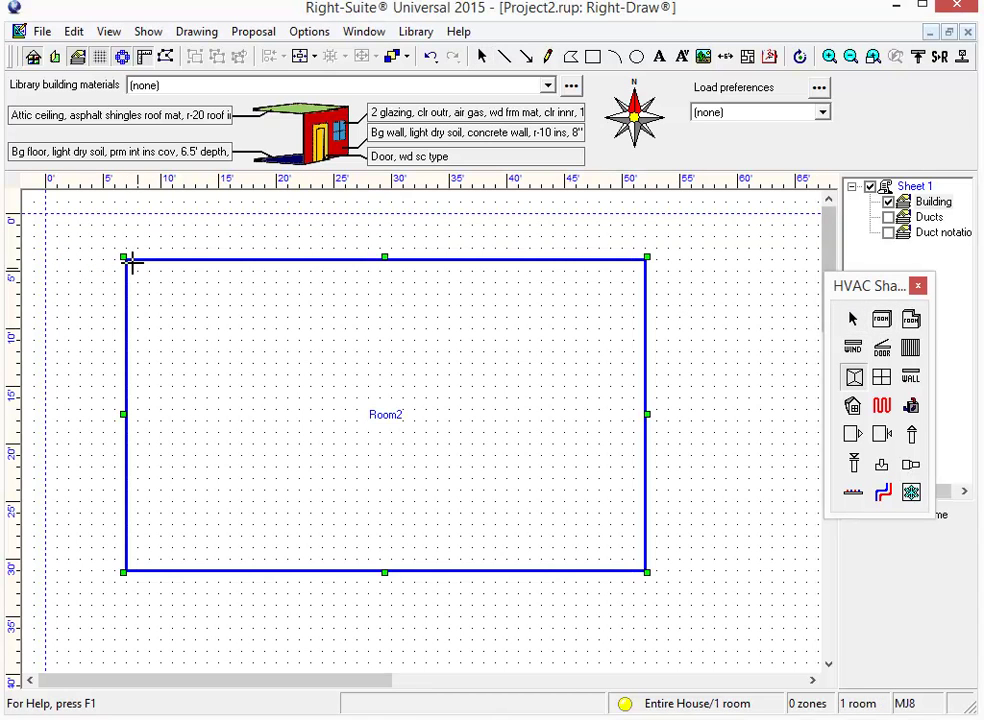
drag(128, 262, 646, 577)
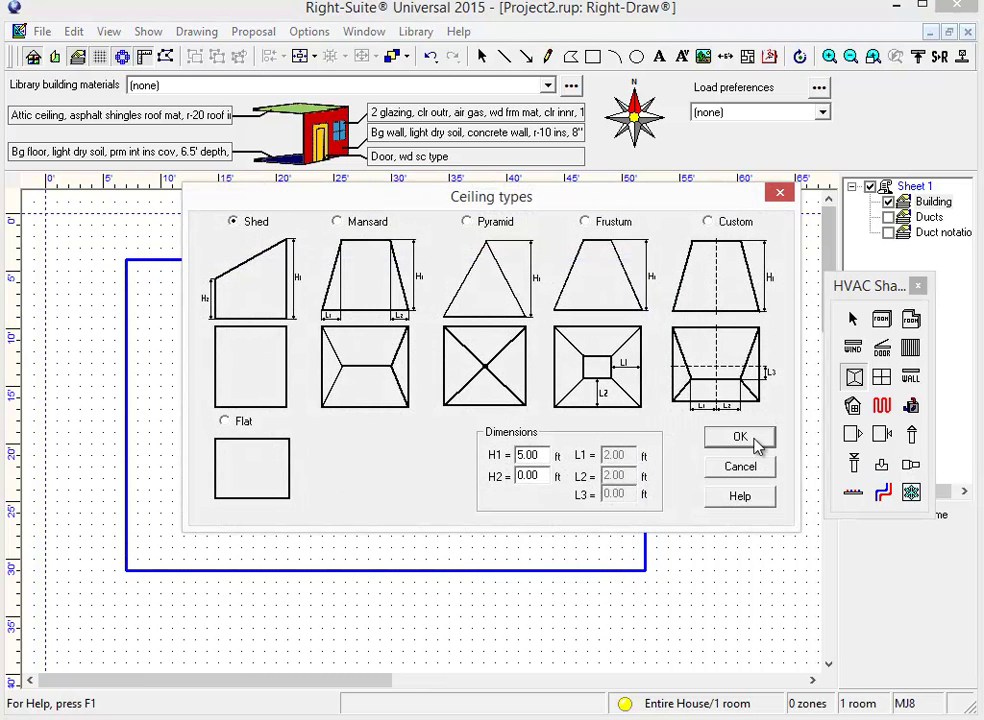
click(755, 441)
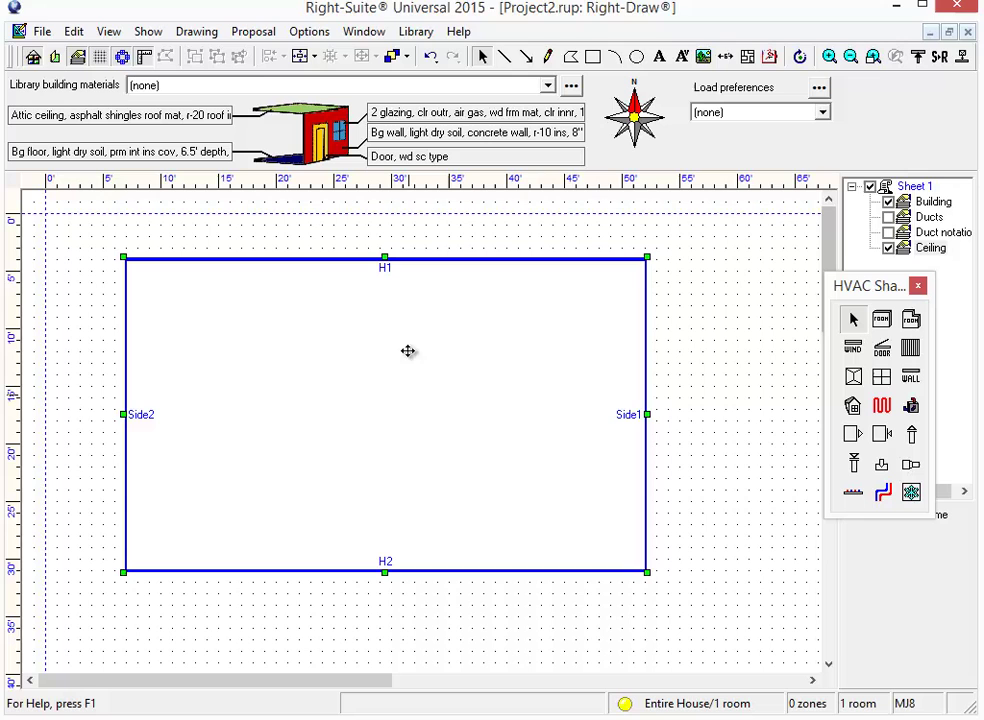
Change the ceiling type from shed to Frustum in the ceiling's properties.
double_click(469, 323)
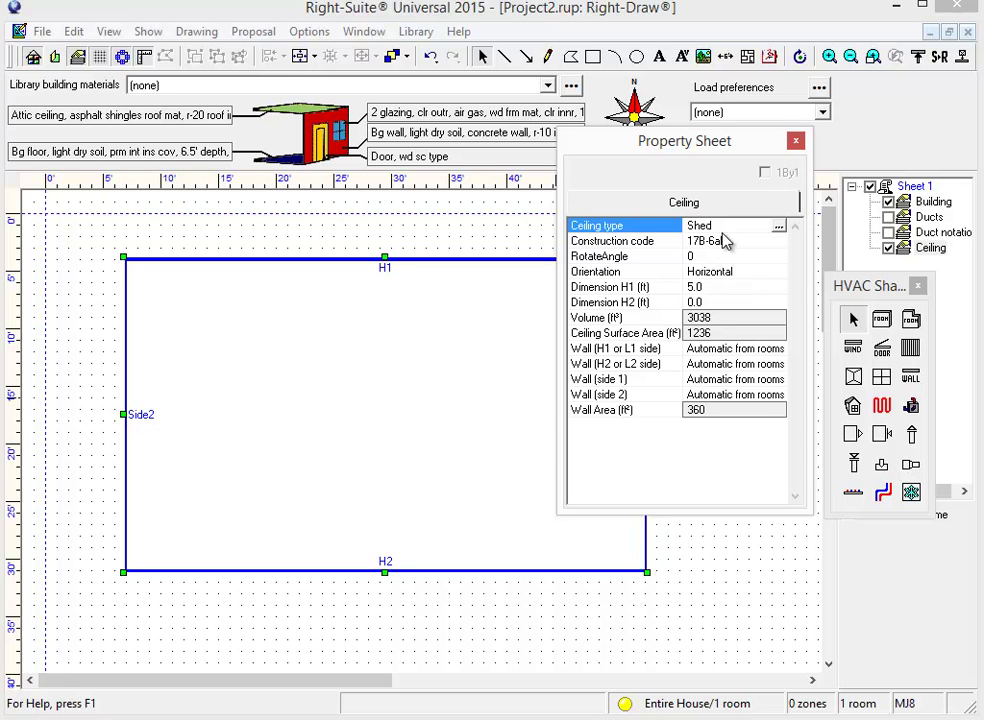
drag(668, 141, 806, 139)
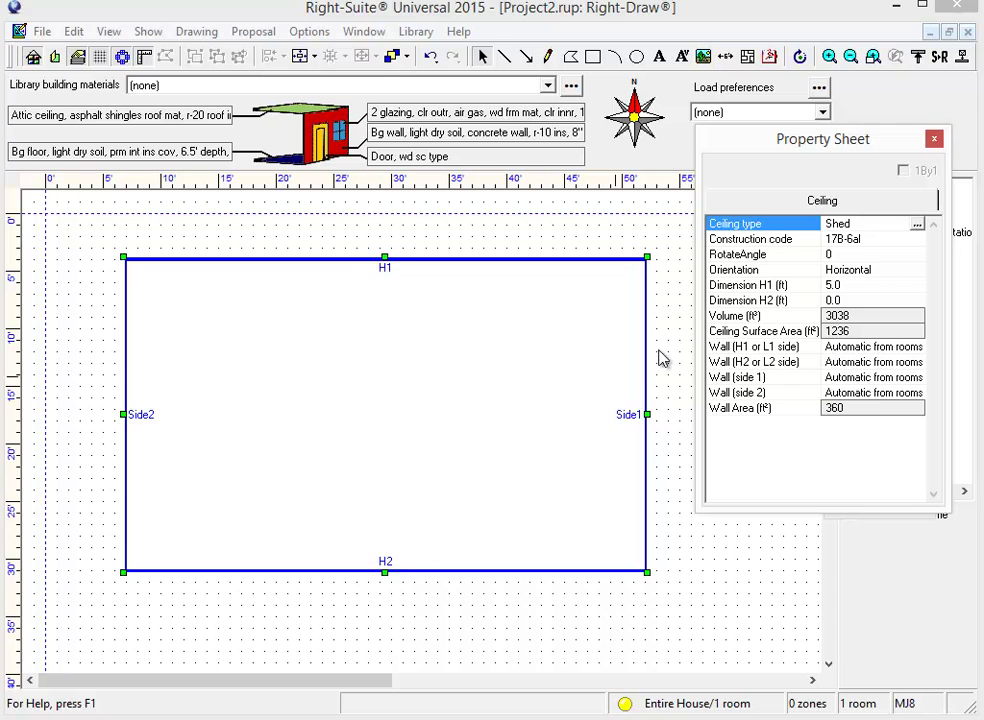
double_click(845, 225)
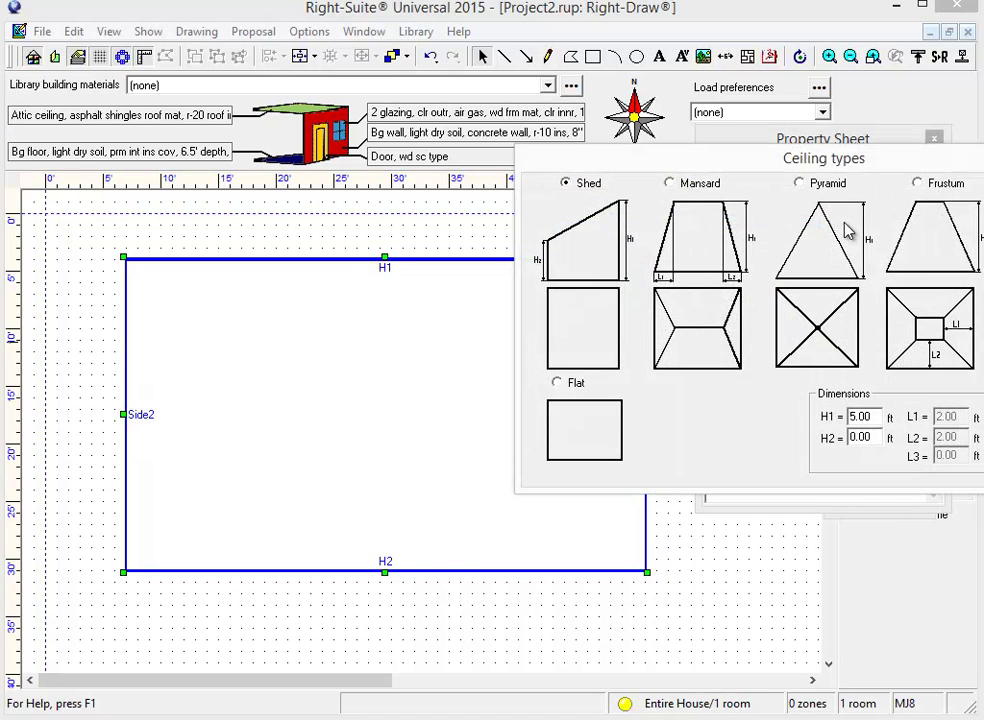
click(917, 183)
click(725, 518)
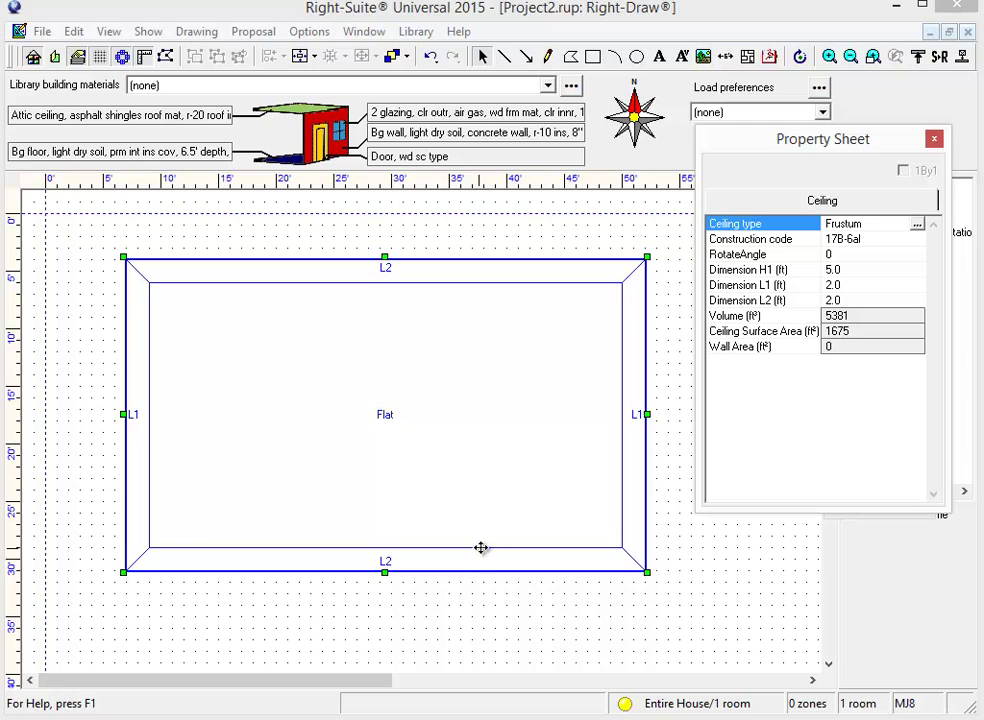
Set the frustum ceiling's L2 dimension to 6 ft.
click(845, 301)
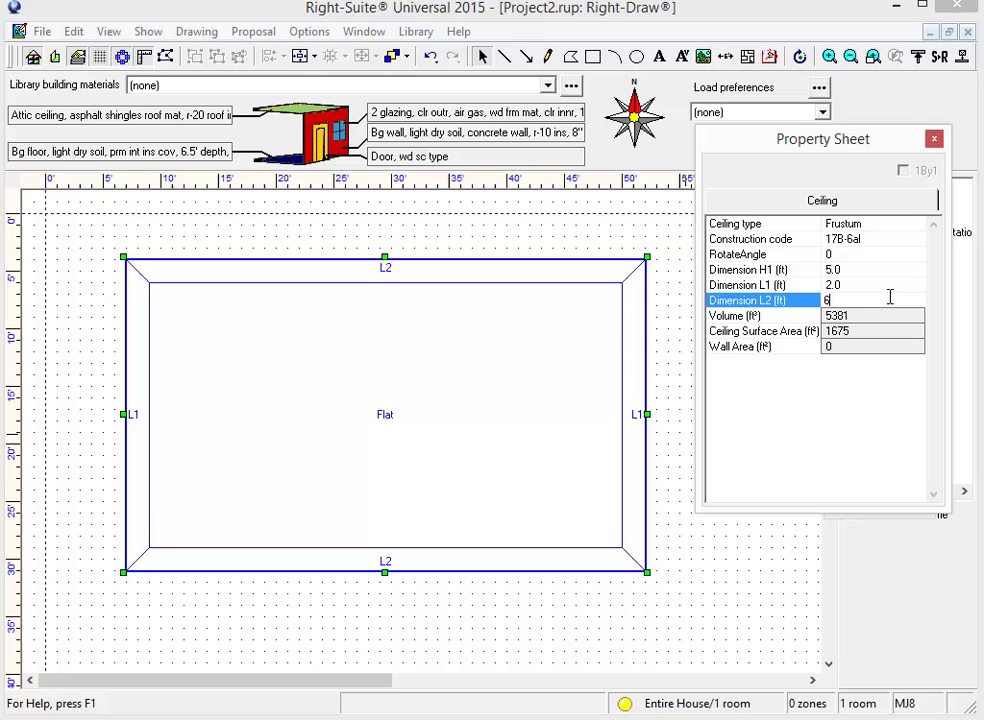
text(6)
key(Return)
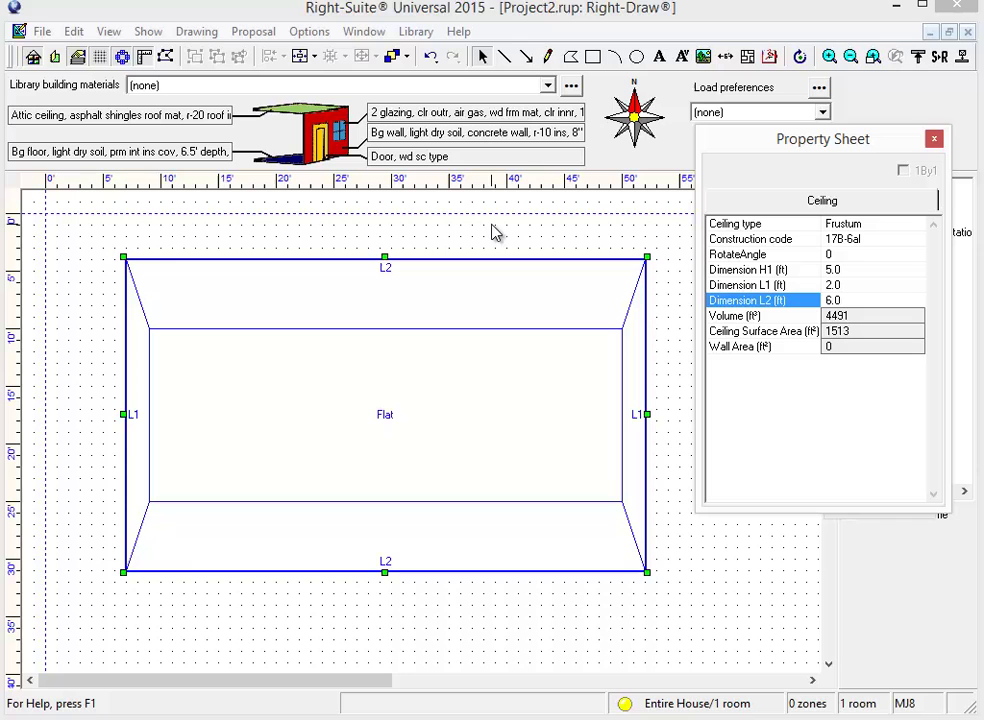
Turn off the vaulted ceiling side labels in the sheet's notation properties and close the property sheet.
click(545, 231)
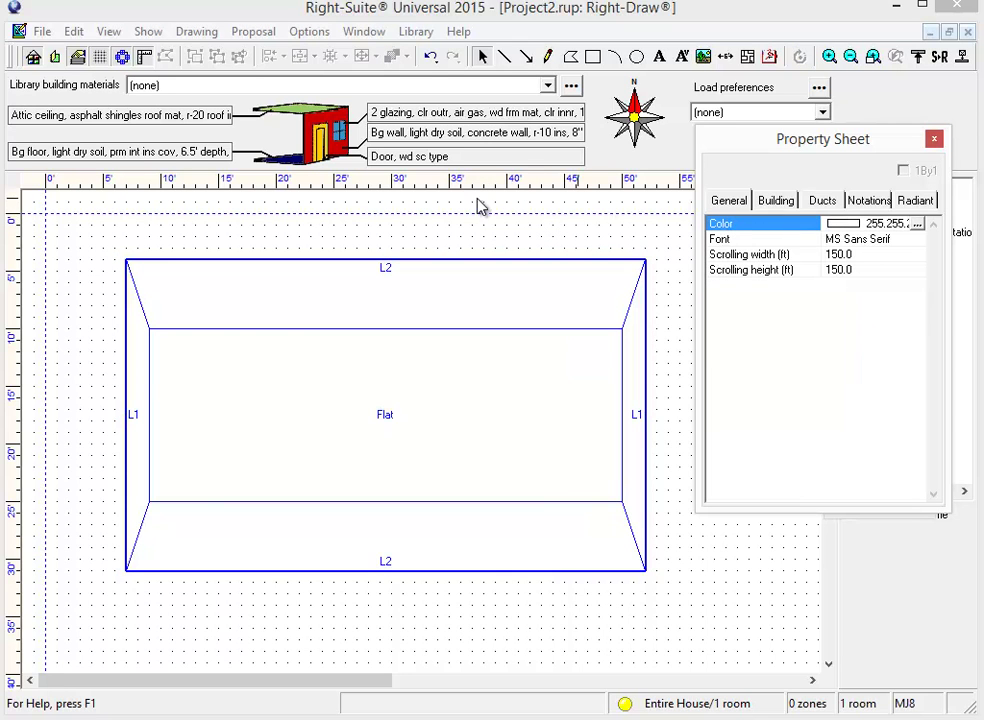
drag(780, 138, 740, 129)
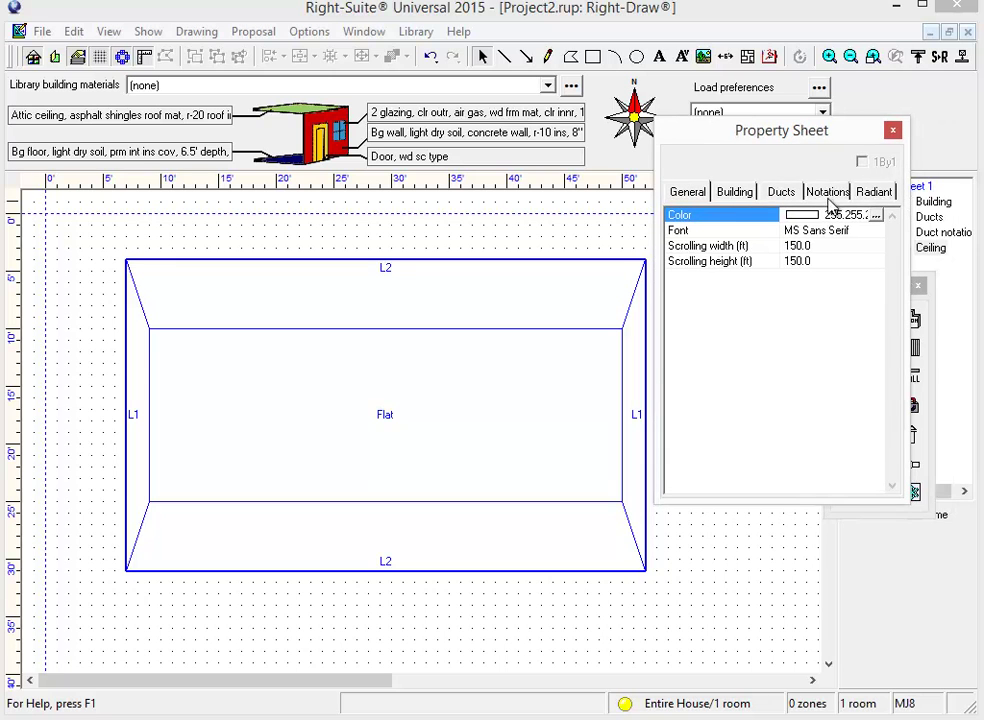
click(828, 195)
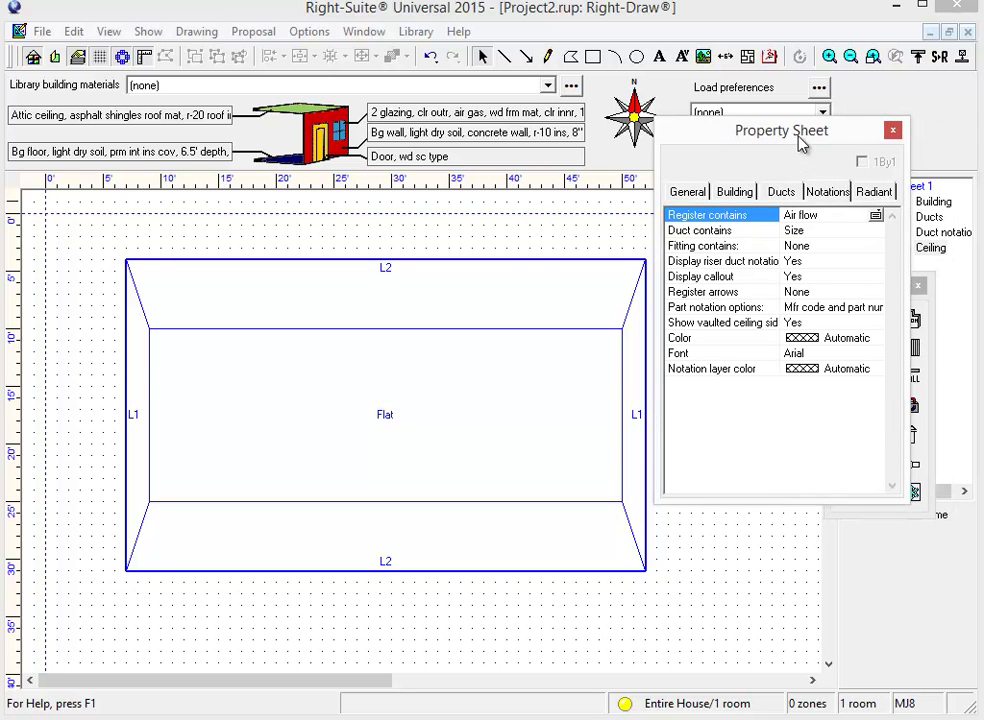
drag(806, 138, 633, 112)
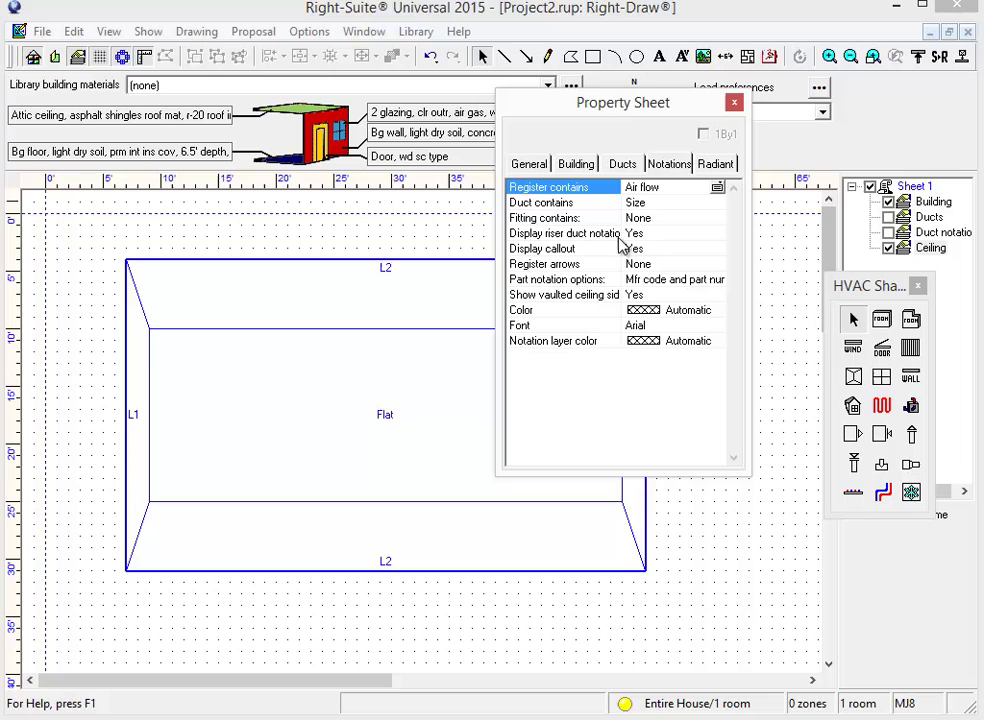
click(562, 296)
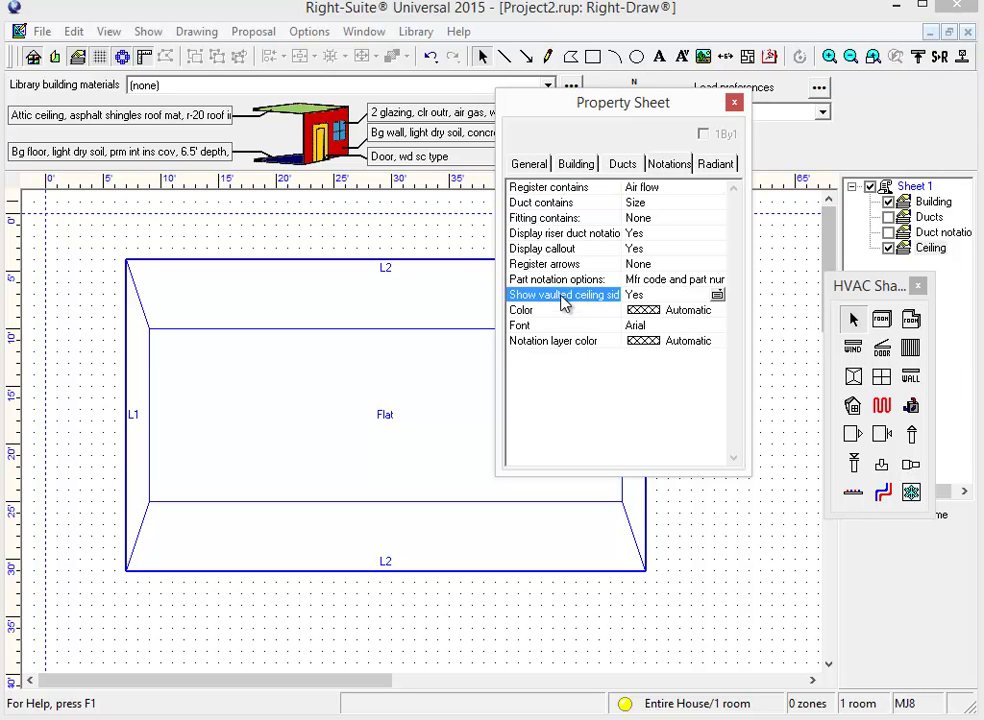
click(661, 300)
click(648, 311)
key(Up)
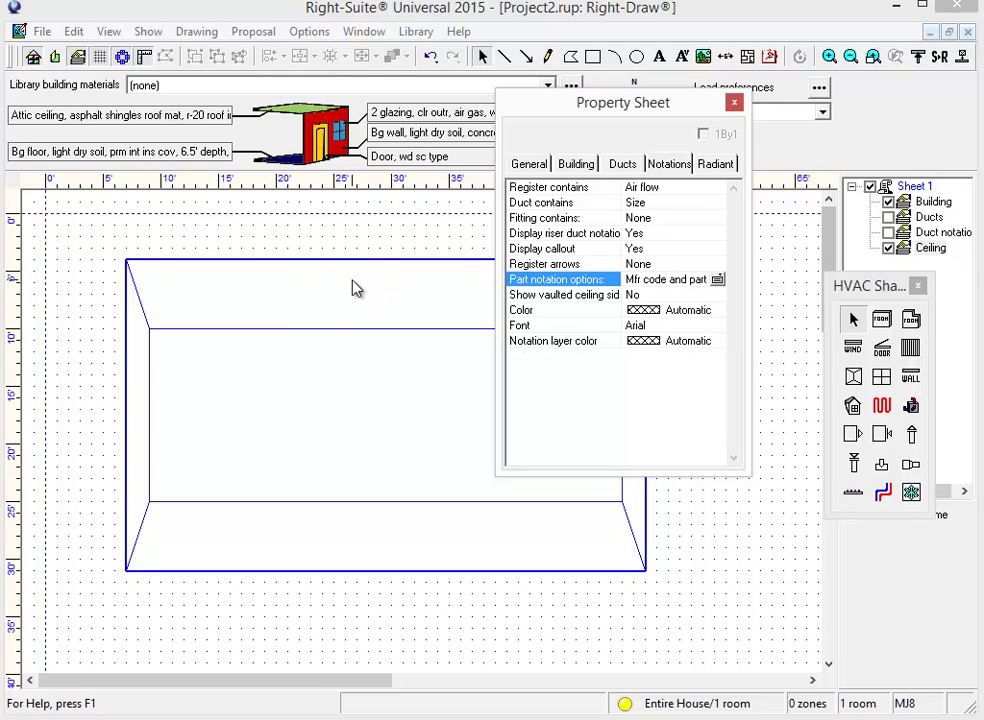
click(735, 104)
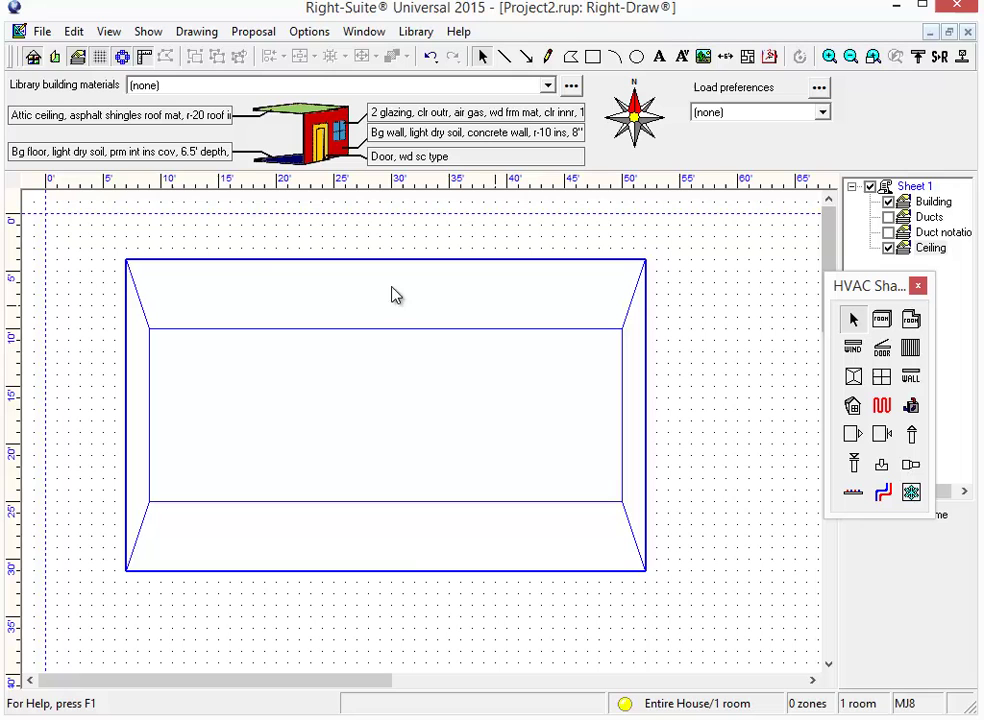
Open the recent project Design Duct T-B.rup.
click(42, 33)
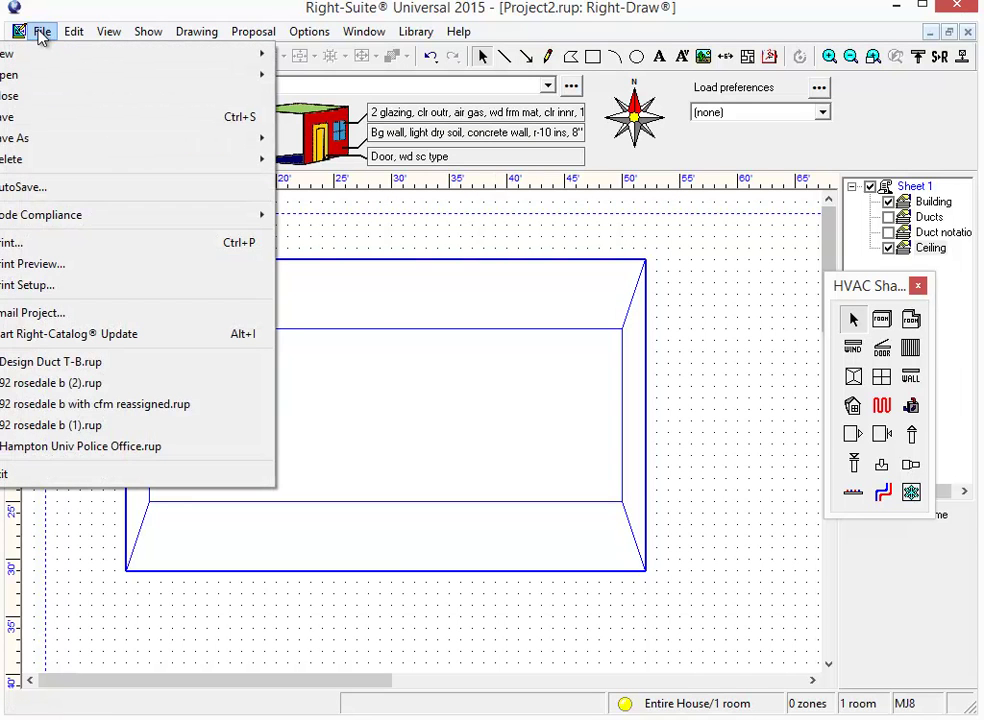
click(136, 364)
click(511, 410)
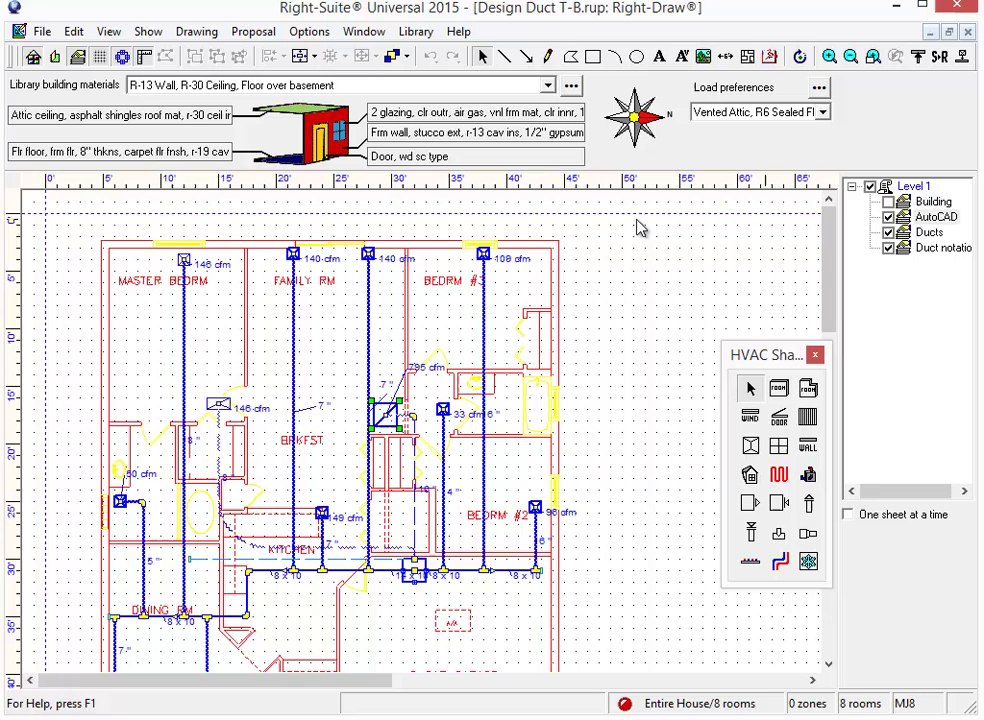
Clear all ducts from the Level 1 drawing and deselect the return grille.
click(200, 36)
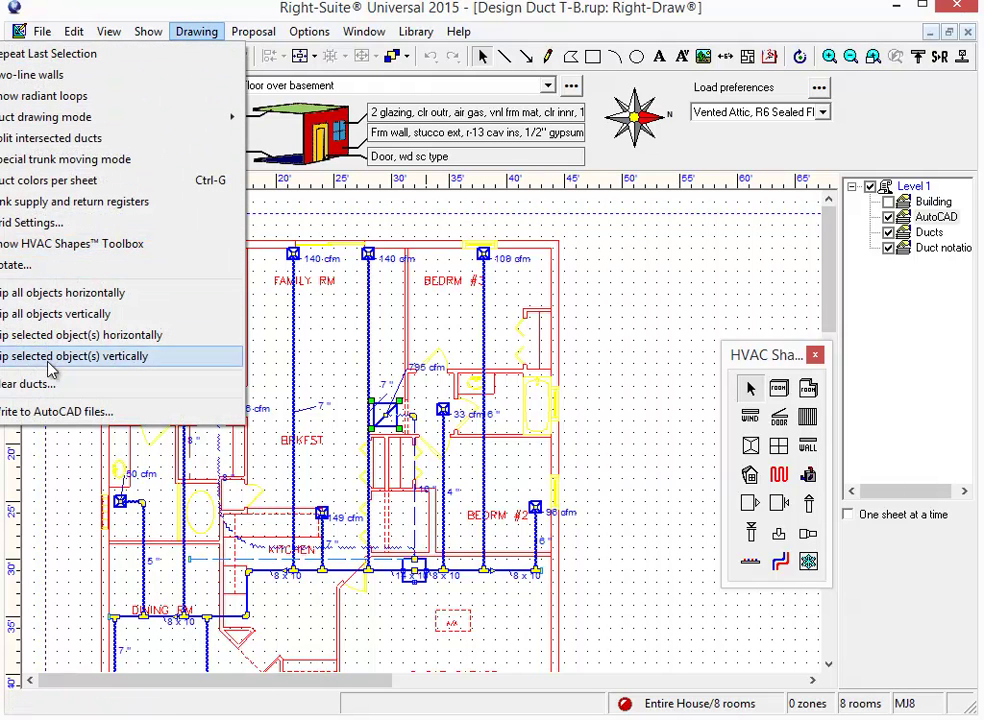
click(20, 384)
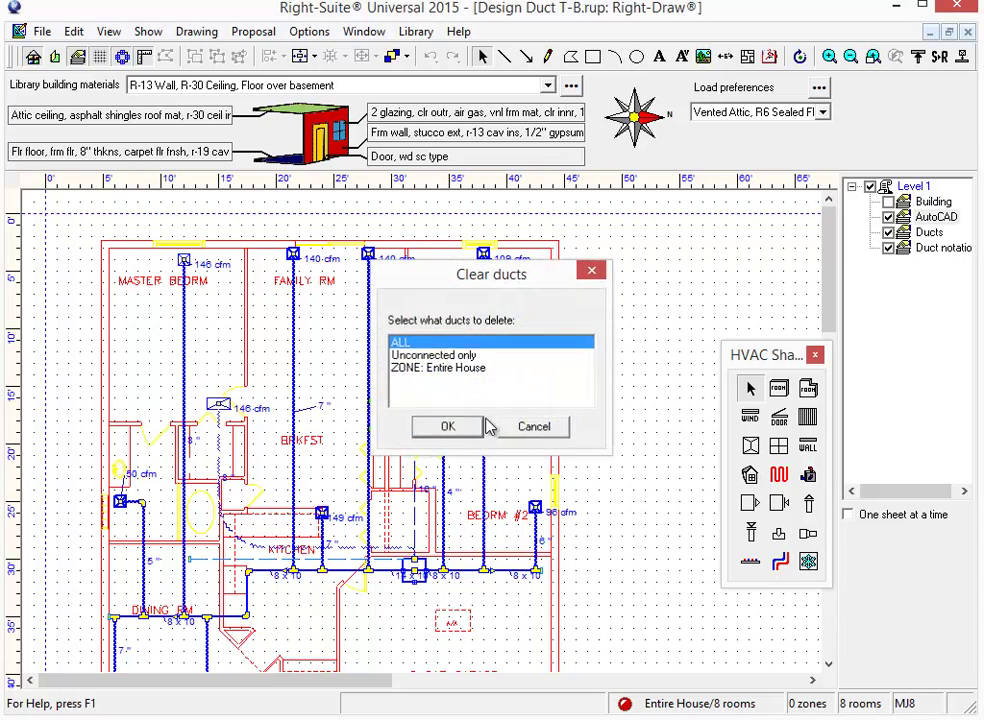
click(449, 424)
drag(437, 522, 490, 495)
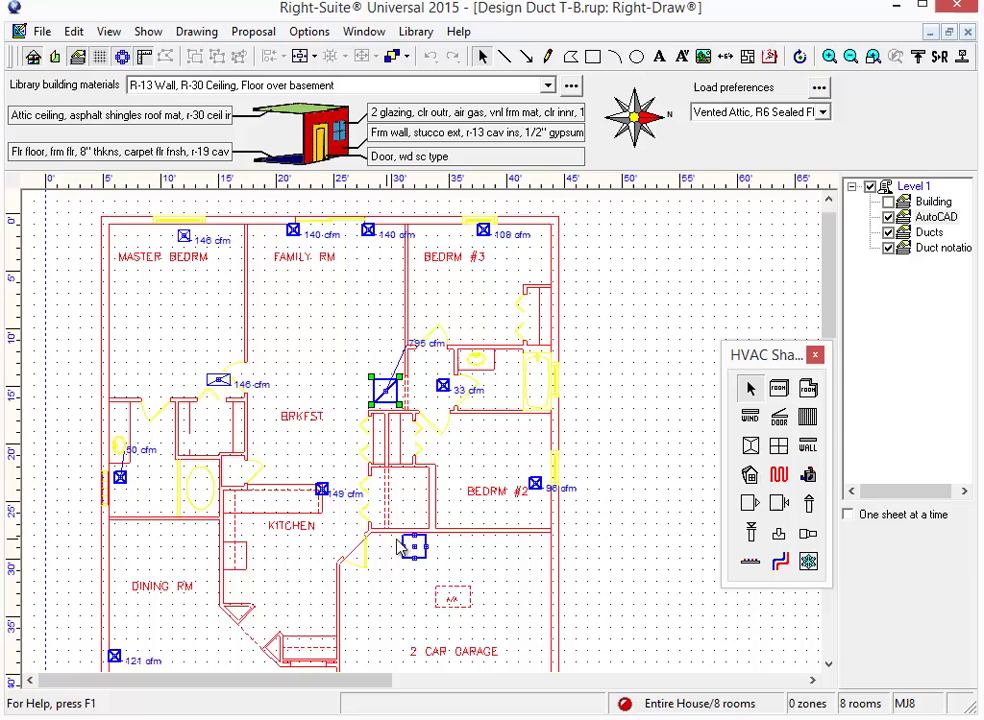
click(628, 418)
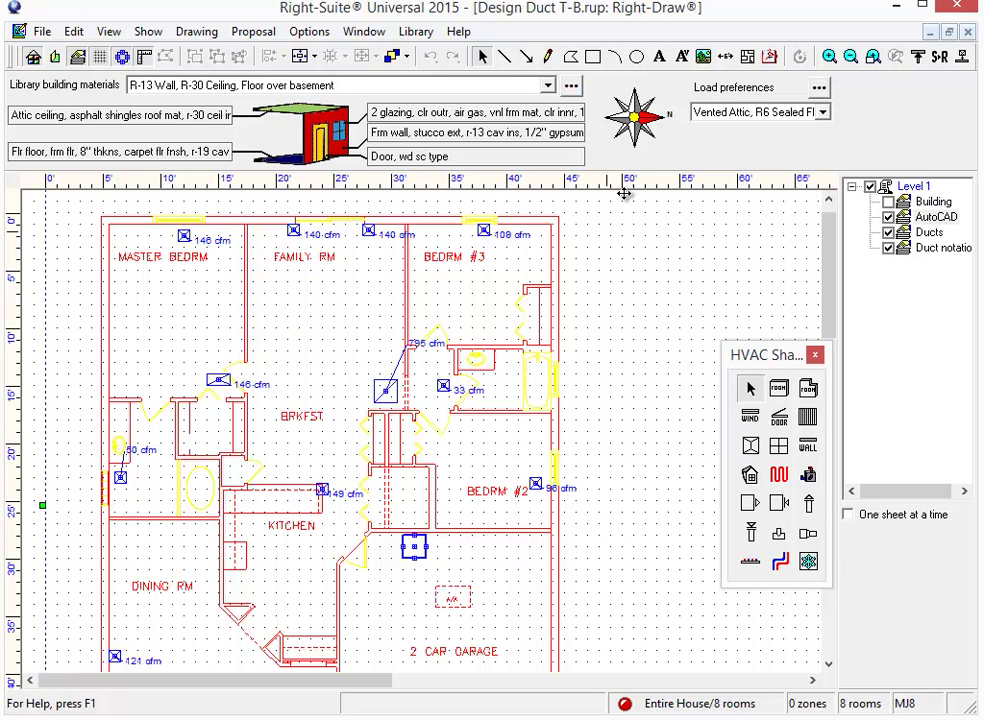
Draw the trunk ducts from the garage air handler: a stepped run across the kitchen into the dining room and an opposite run about 11 ft long.
scroll(521, 306, down, 1)
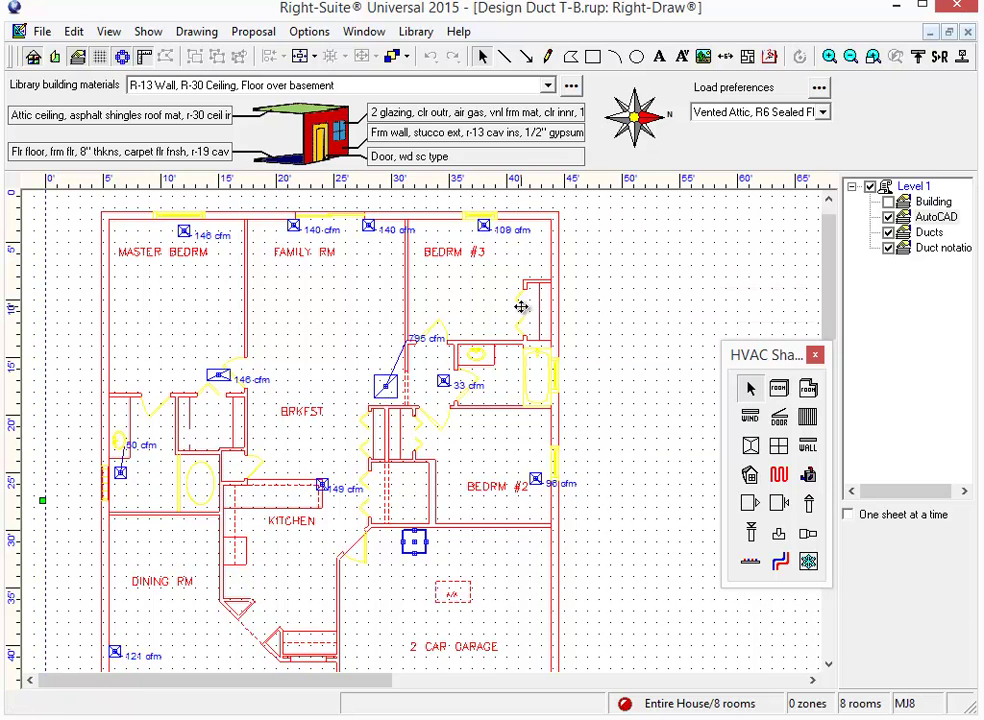
click(810, 504)
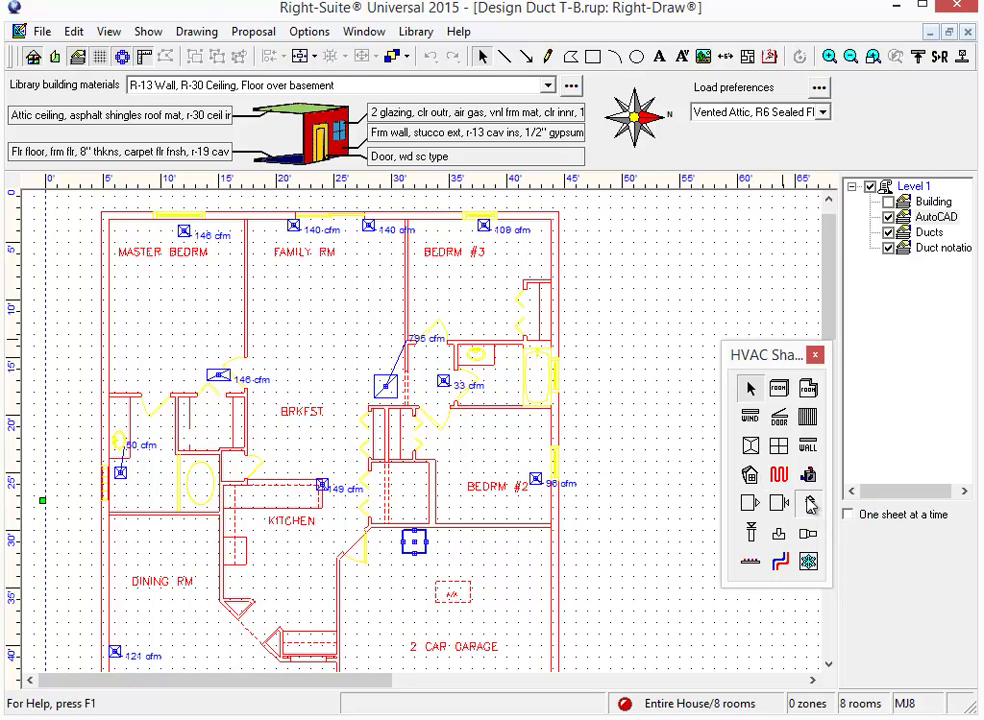
click(413, 548)
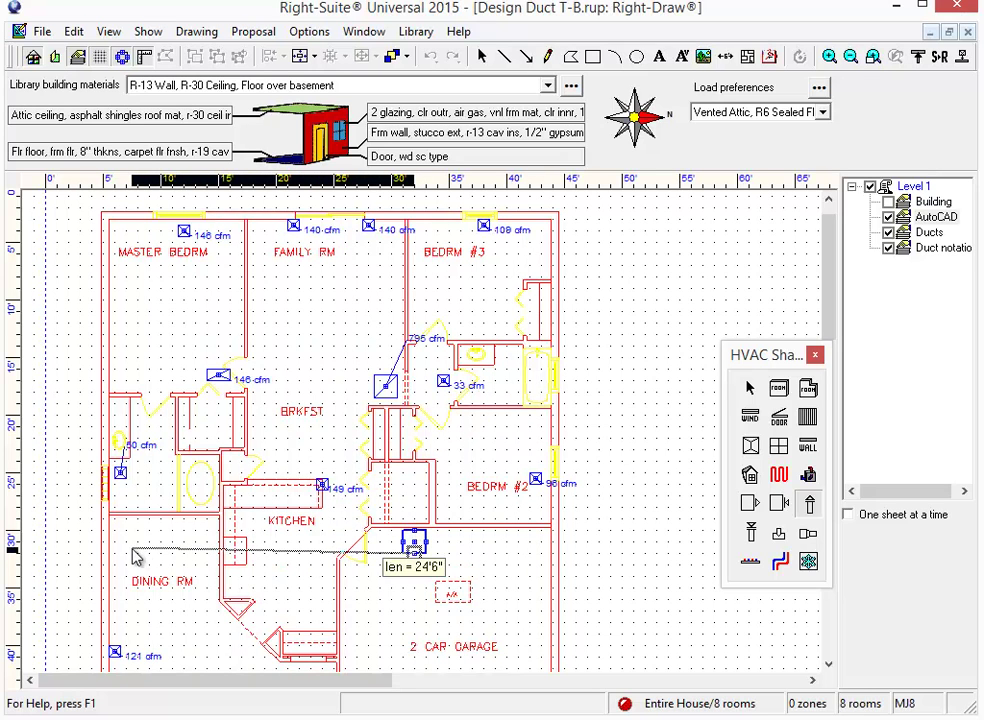
click(253, 555)
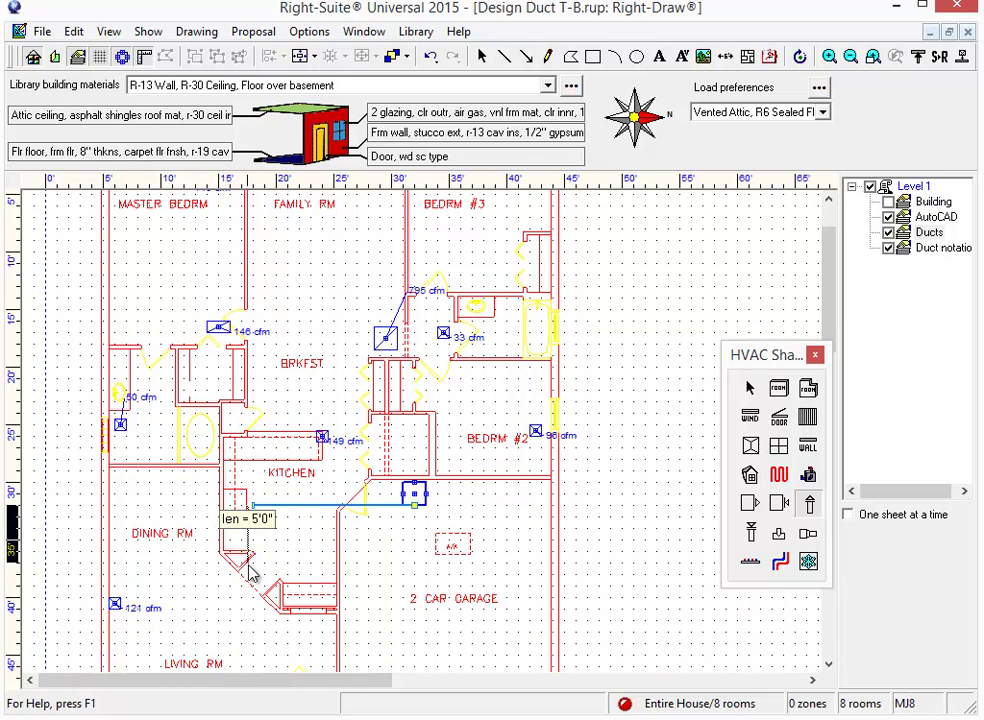
click(250, 570)
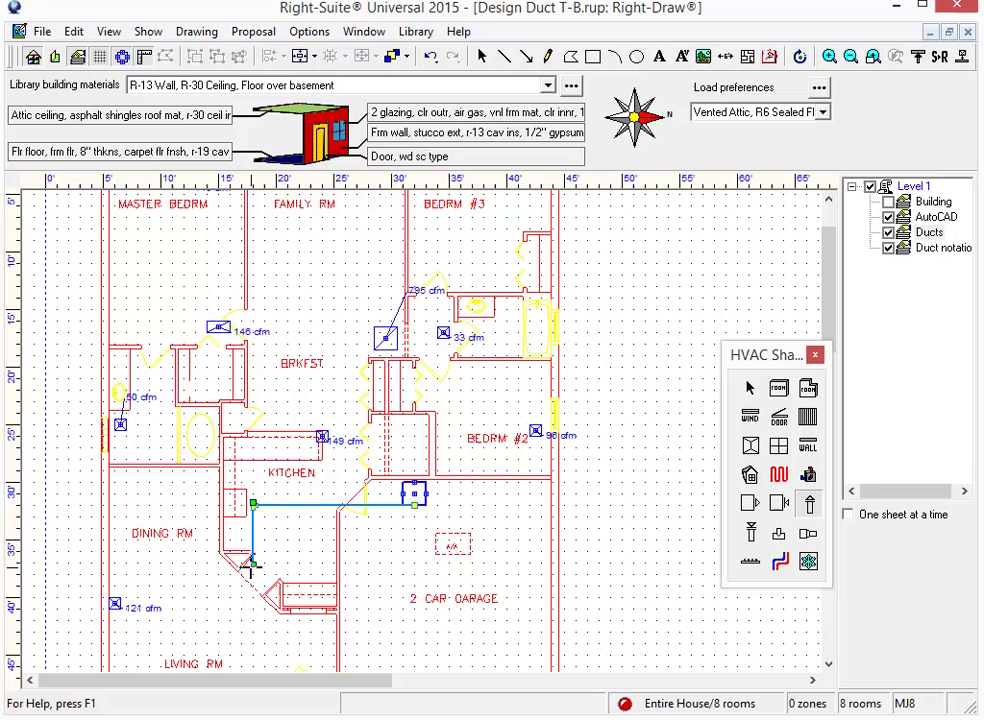
click(252, 562)
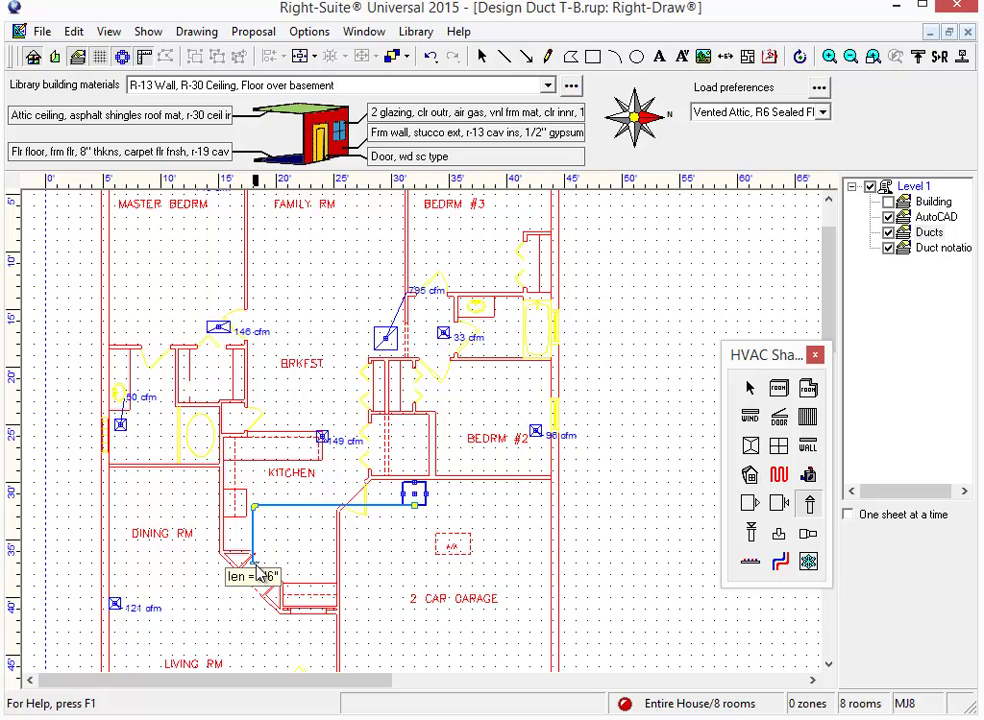
double_click(113, 563)
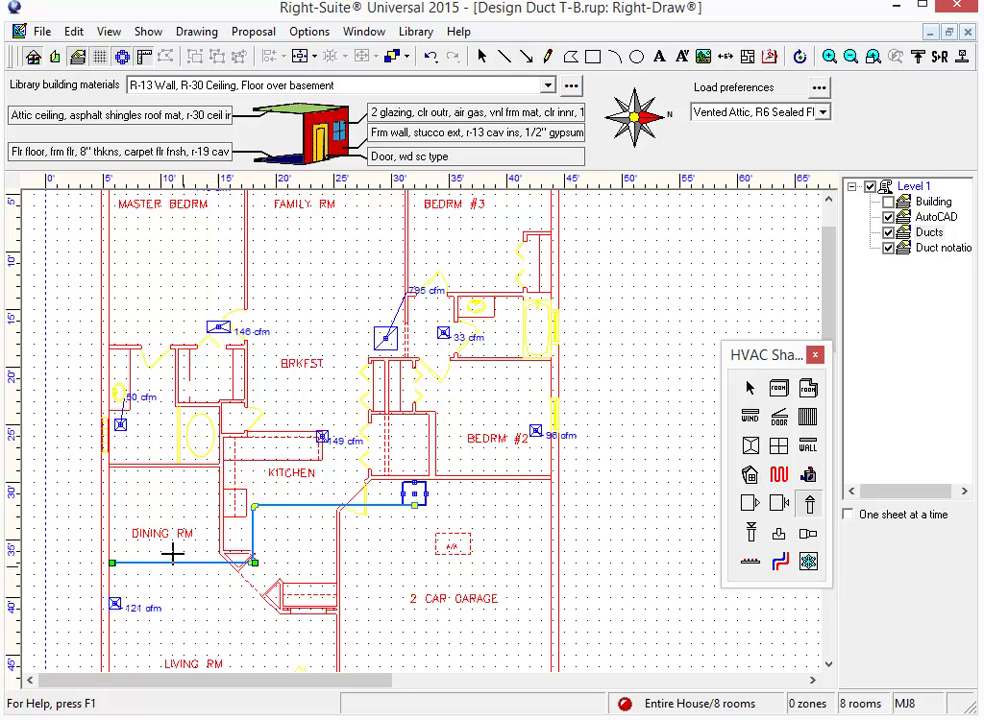
click(413, 500)
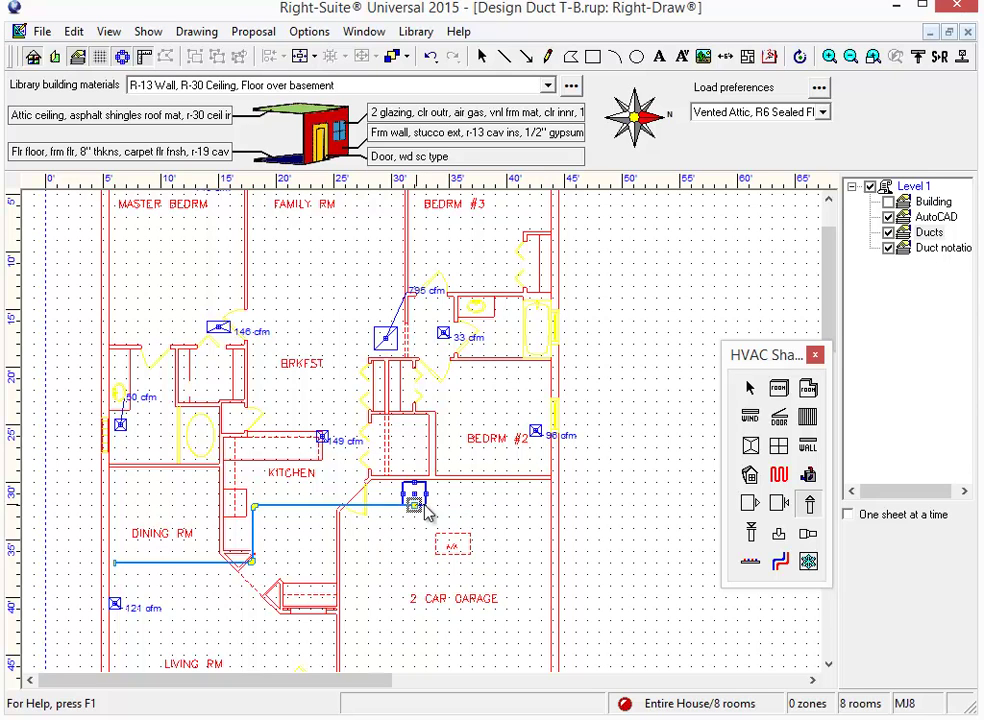
double_click(542, 514)
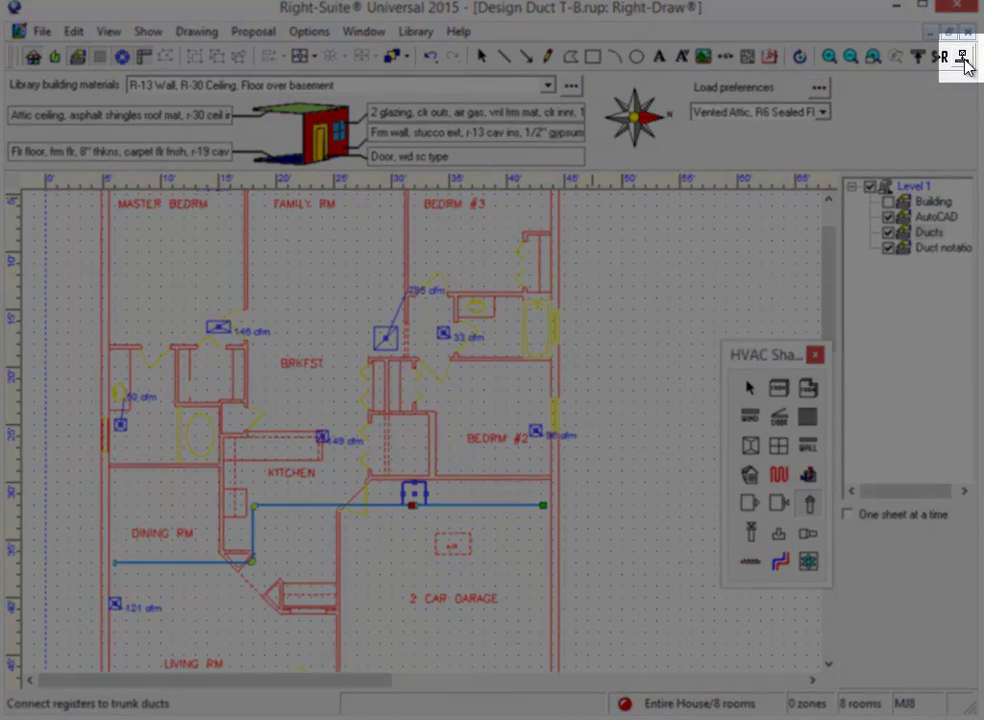
Connect the registers to the trunk ducts automatically and leave the duct drawing tool.
click(961, 58)
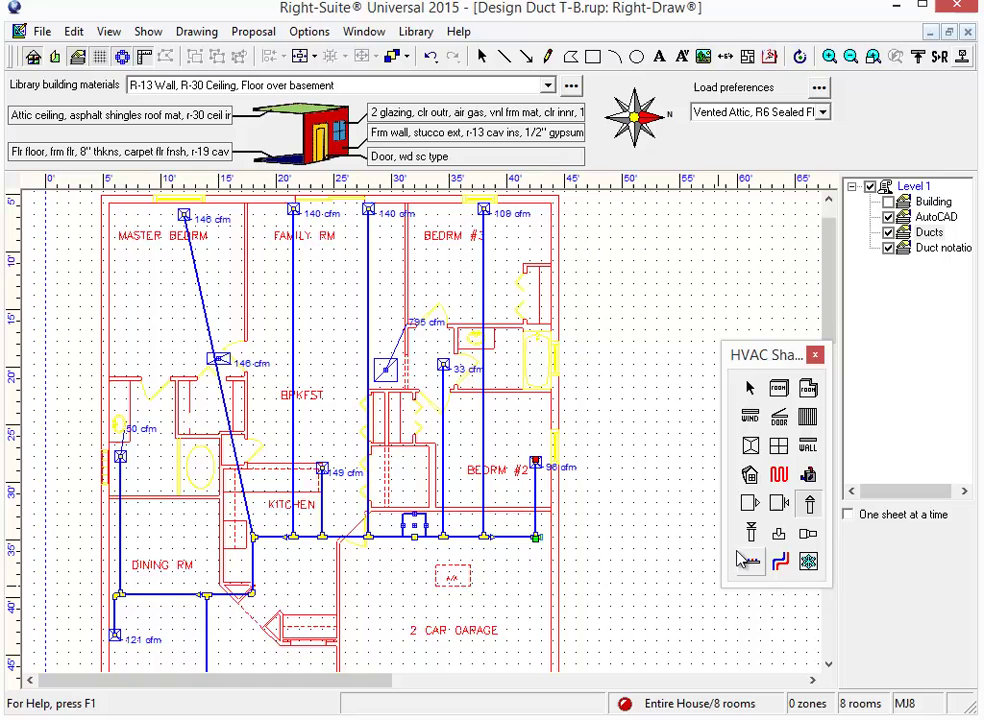
scroll(698, 439, down, 2)
scroll(700, 470, up, 2)
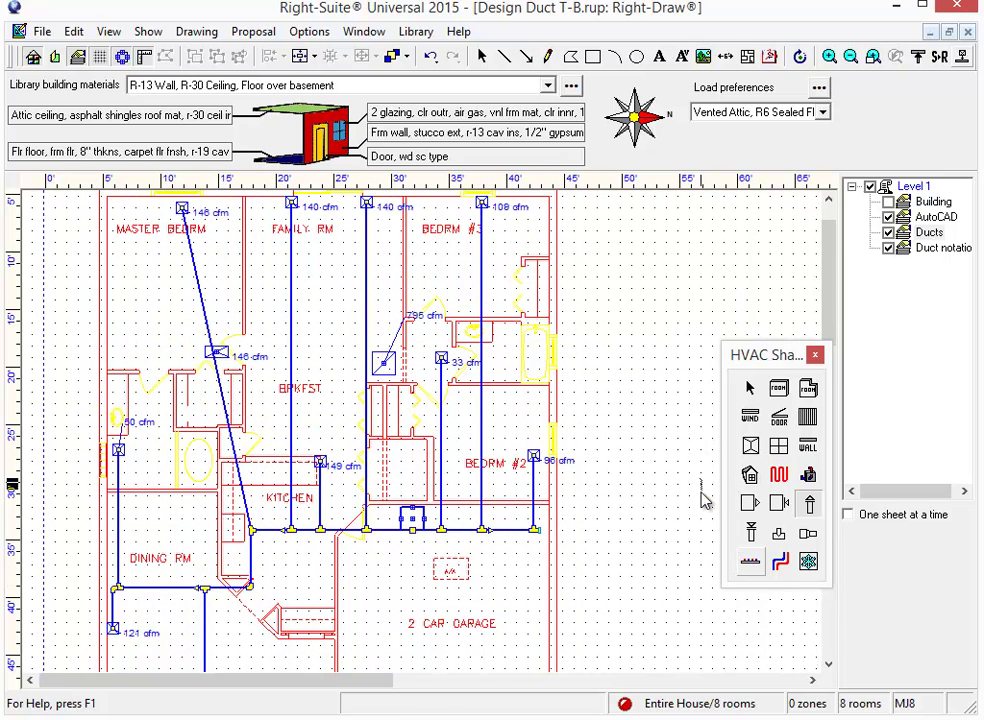
click(701, 490)
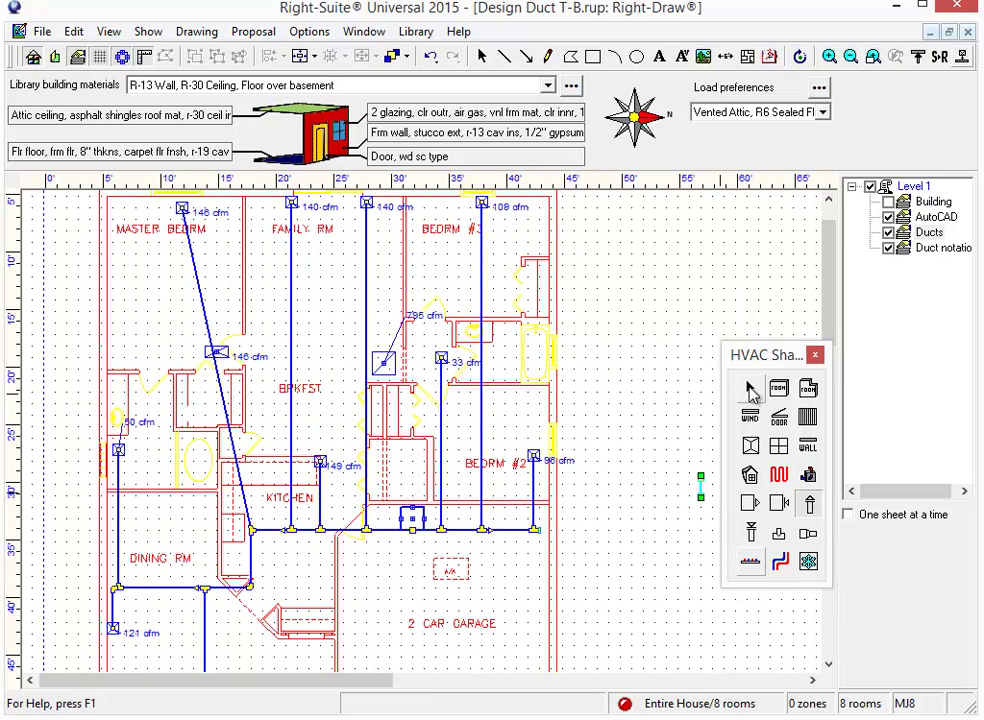
click(751, 391)
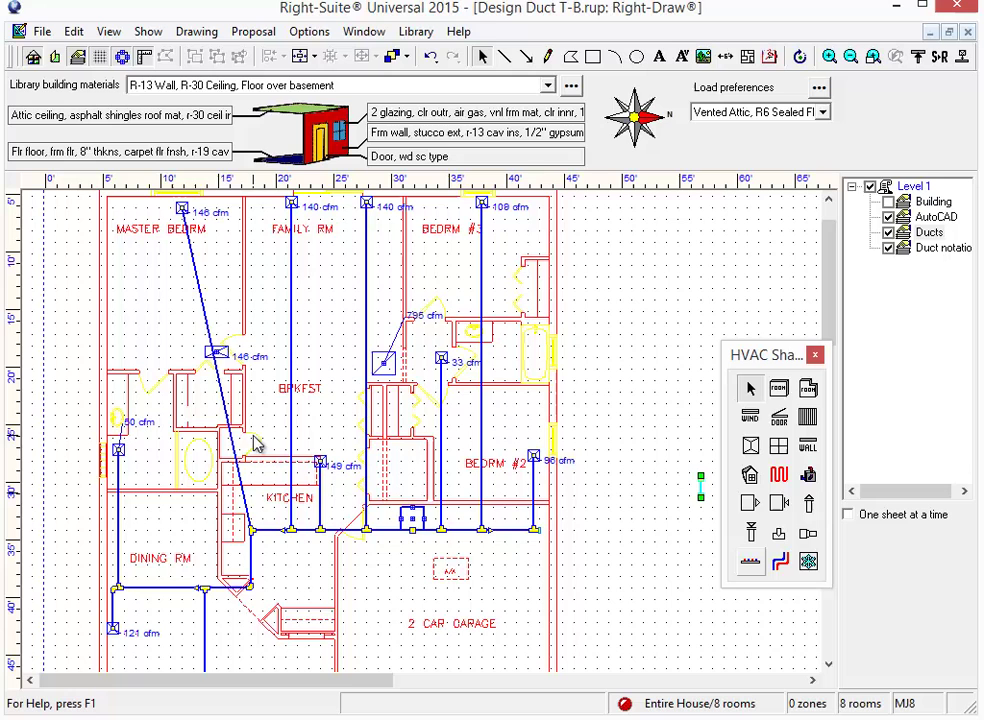
Reroute the master bedroom register's branch duct straight to the dining room trunk.
click(148, 193)
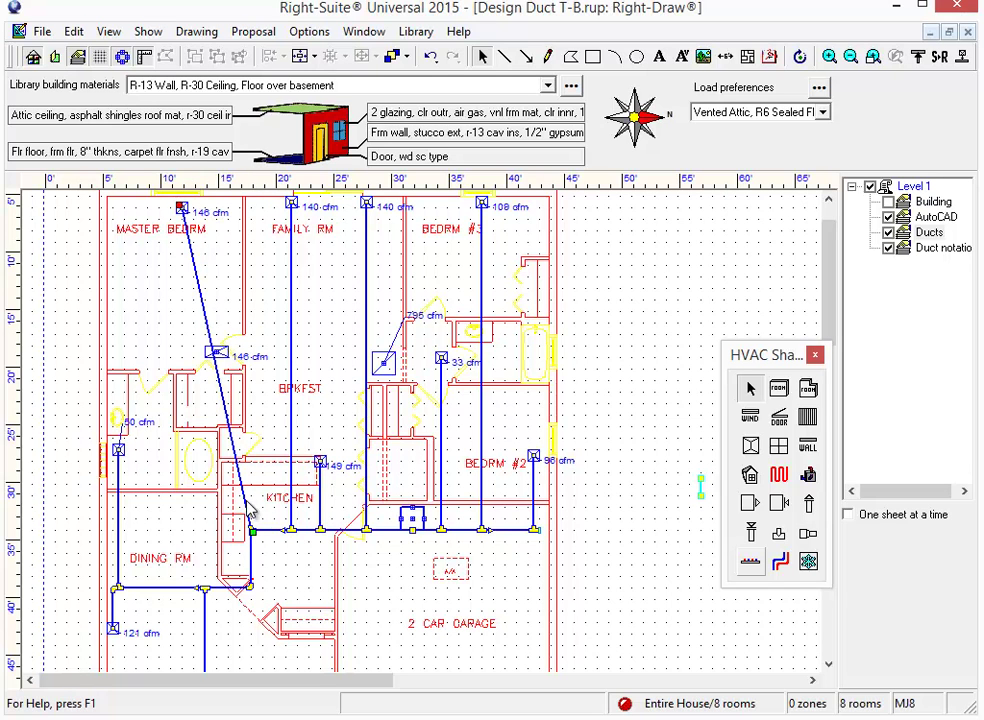
click(178, 590)
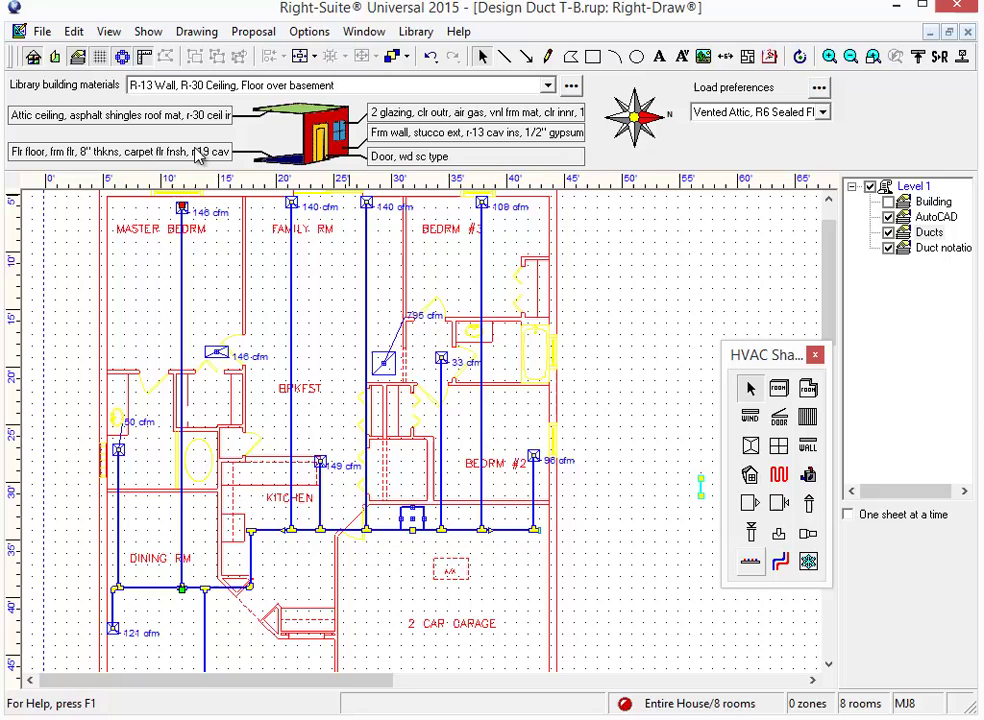
click(851, 57)
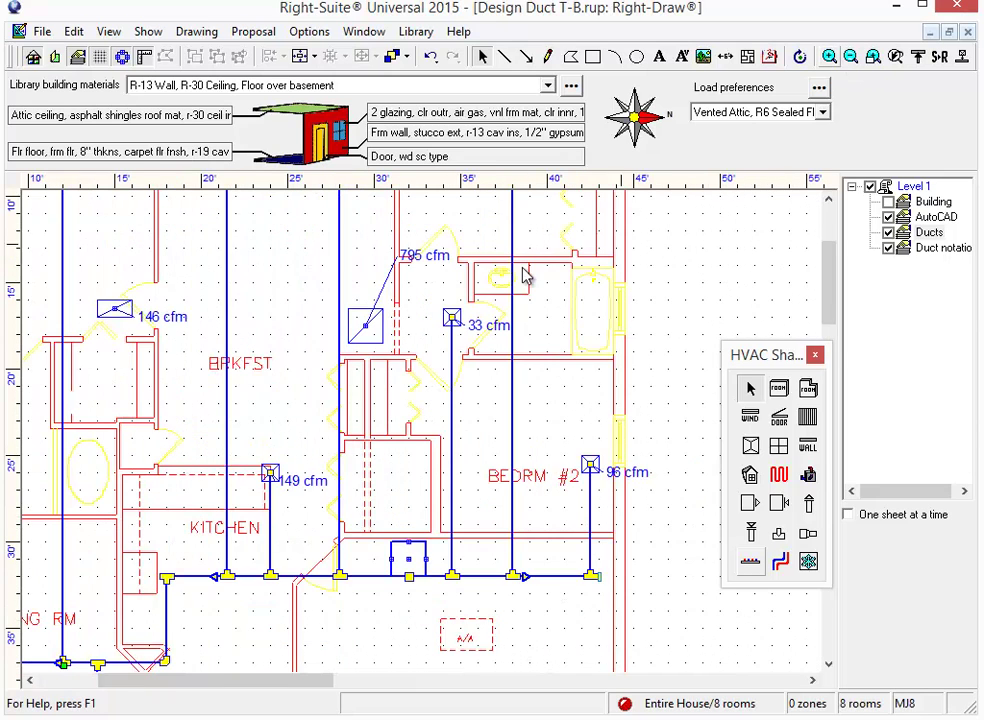
scroll(459, 257, up, 3)
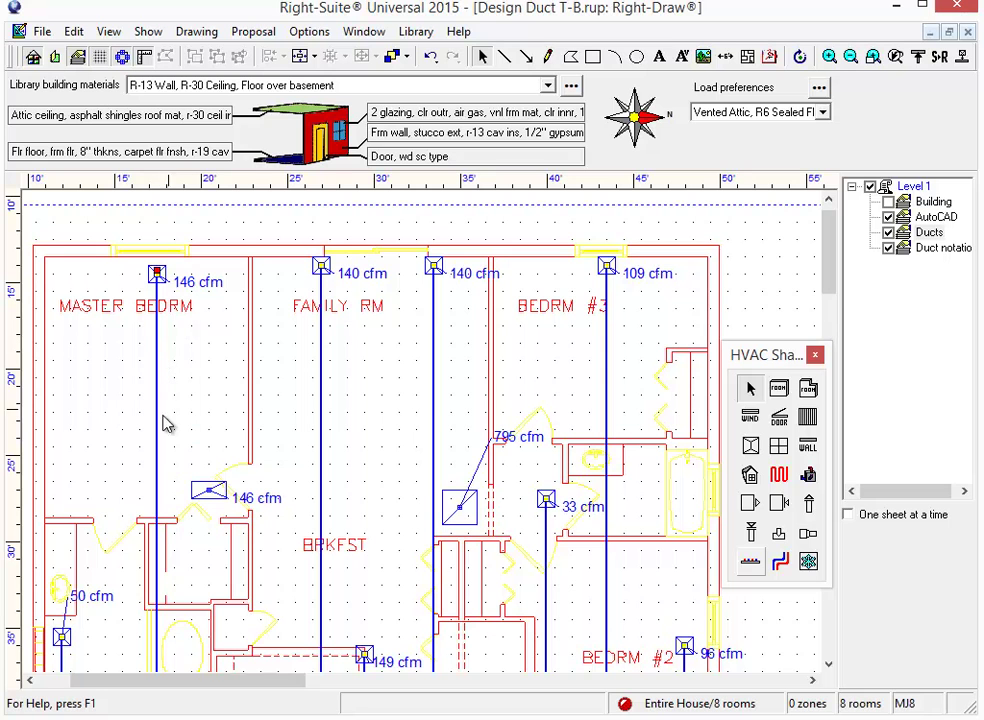
Open the duct preferences for the entire house and go to the Auto flex end settings.
click(147, 33)
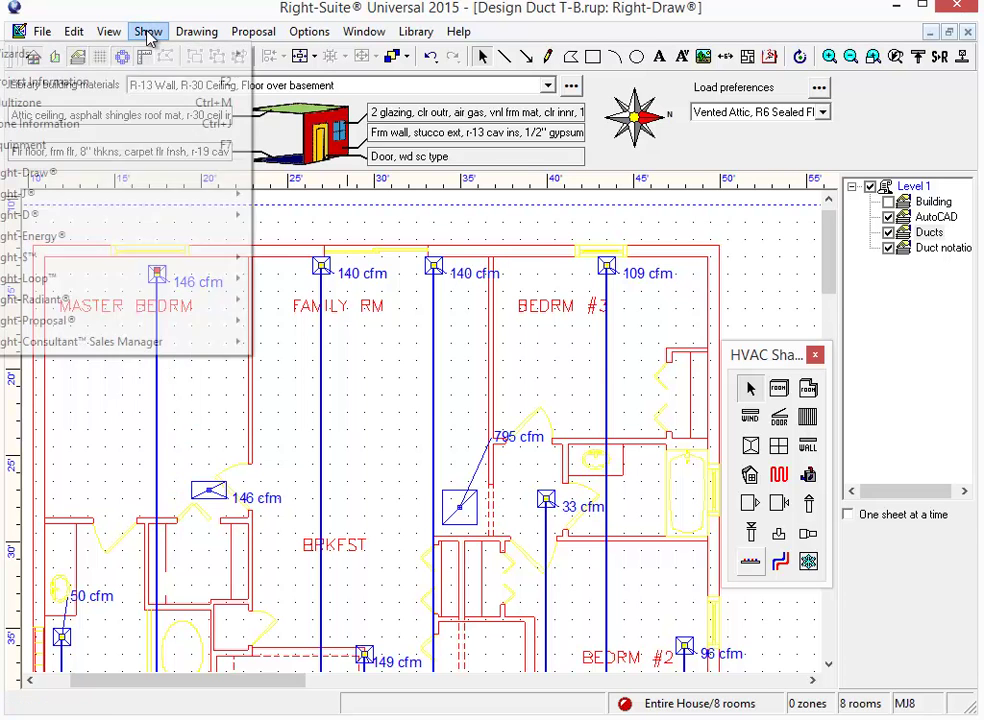
mouse_move(200, 214)
click(307, 220)
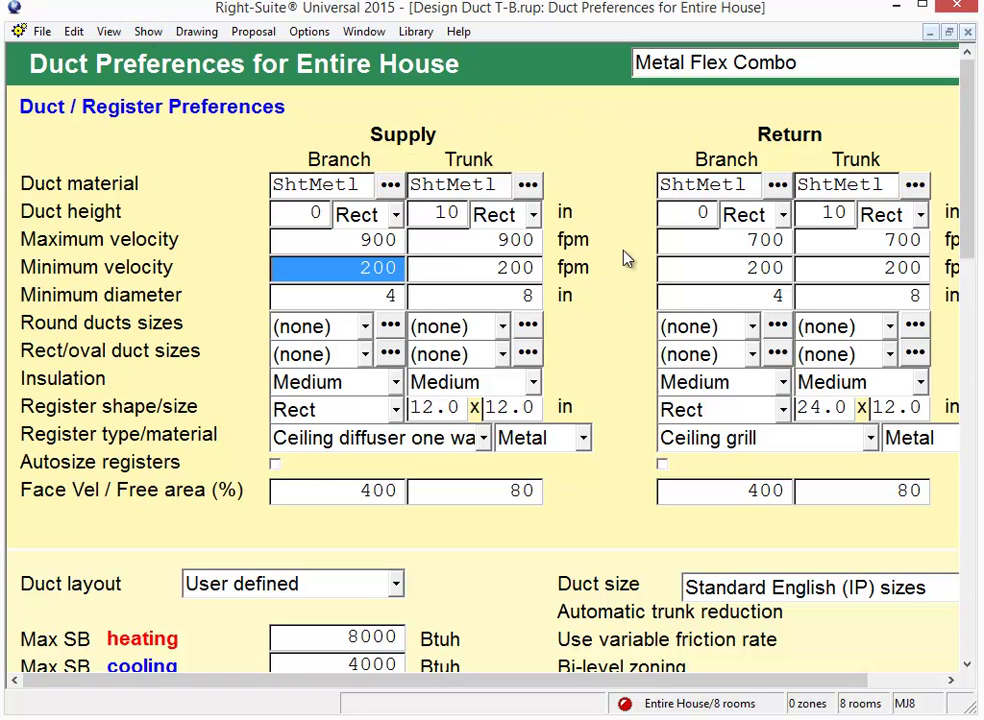
scroll(610, 291, down, 5)
scroll(547, 285, down, 2)
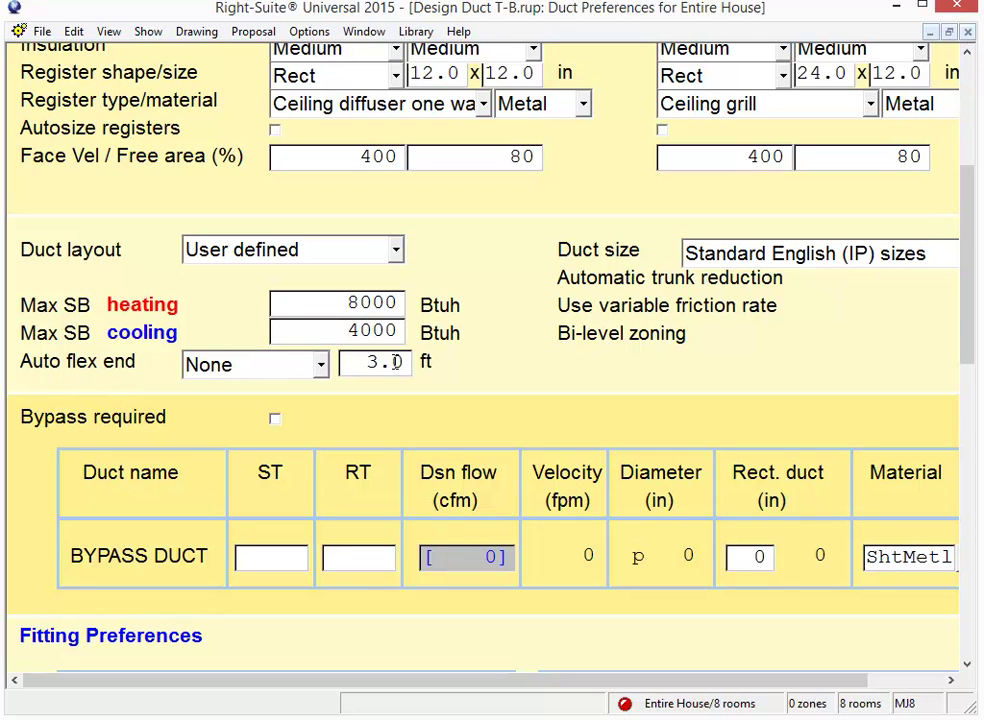
Set the Auto flex end to Supply with a length of 5 ft.
click(322, 368)
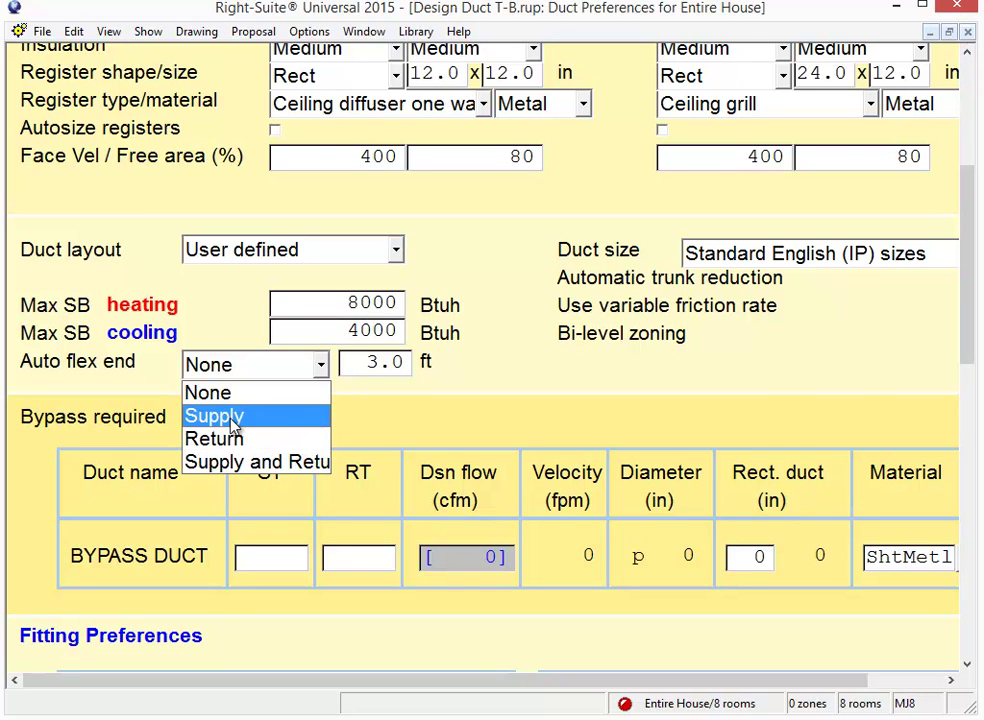
click(485, 391)
click(372, 362)
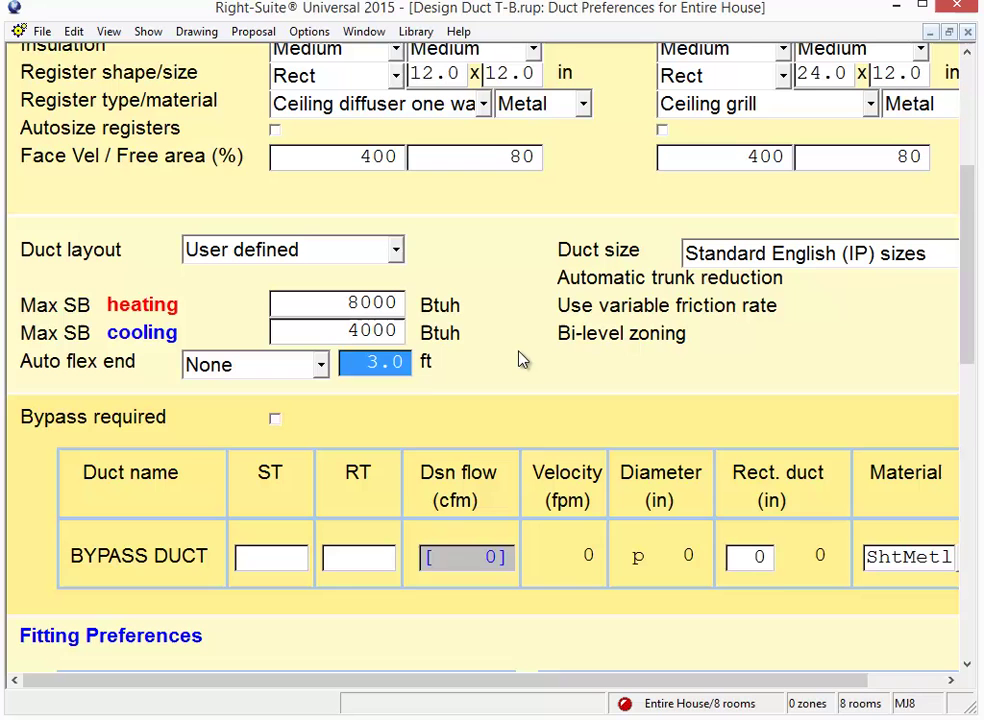
text(5)
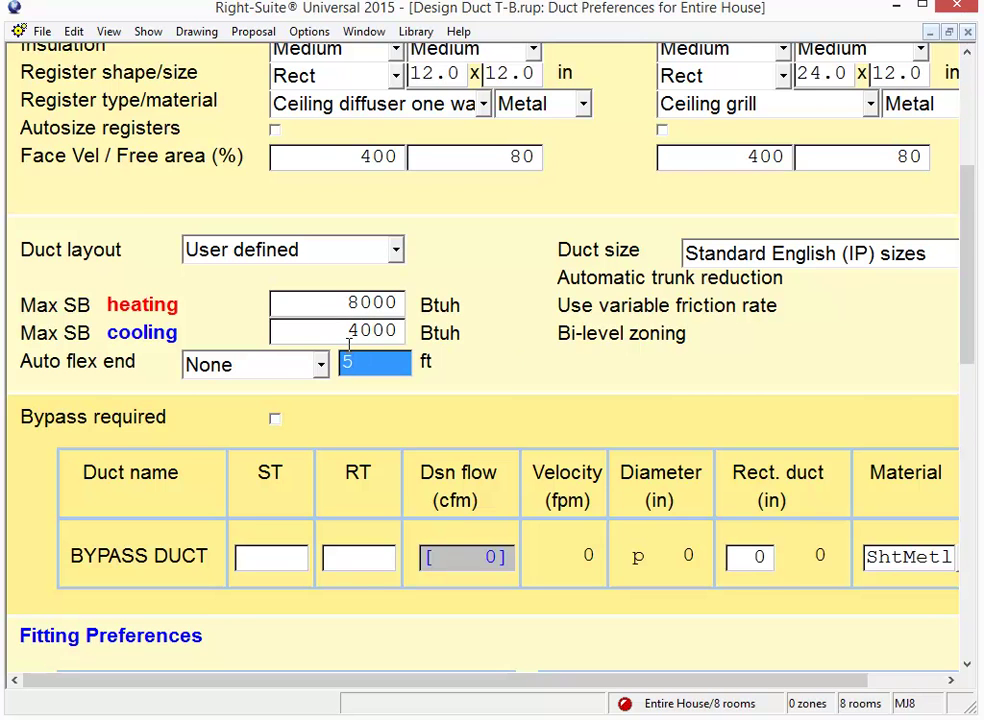
click(349, 343)
click(322, 367)
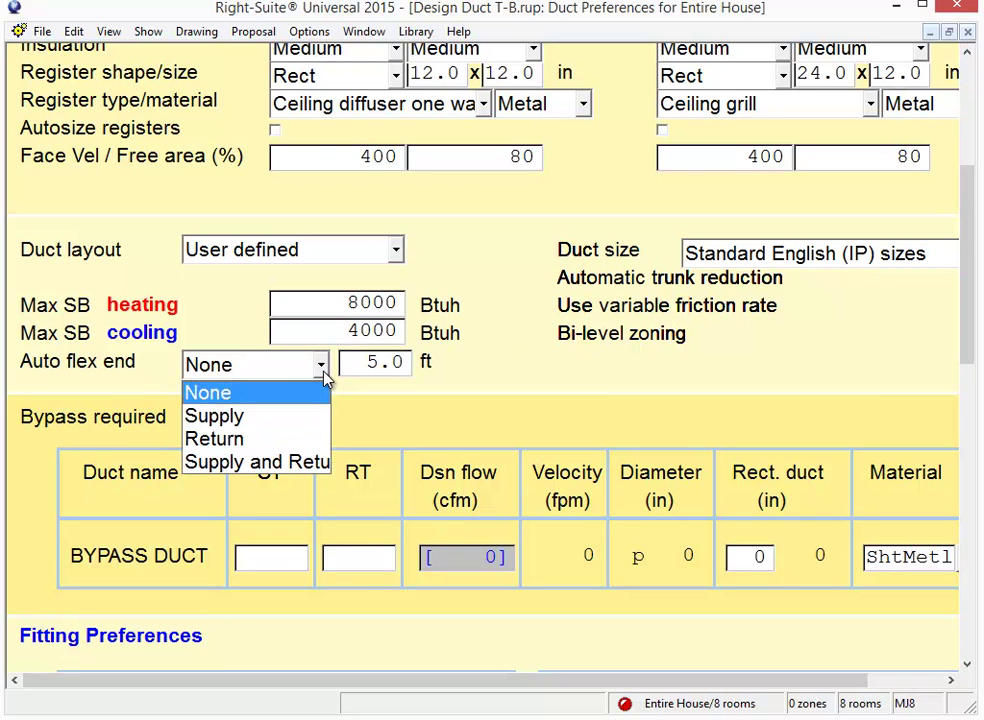
click(280, 416)
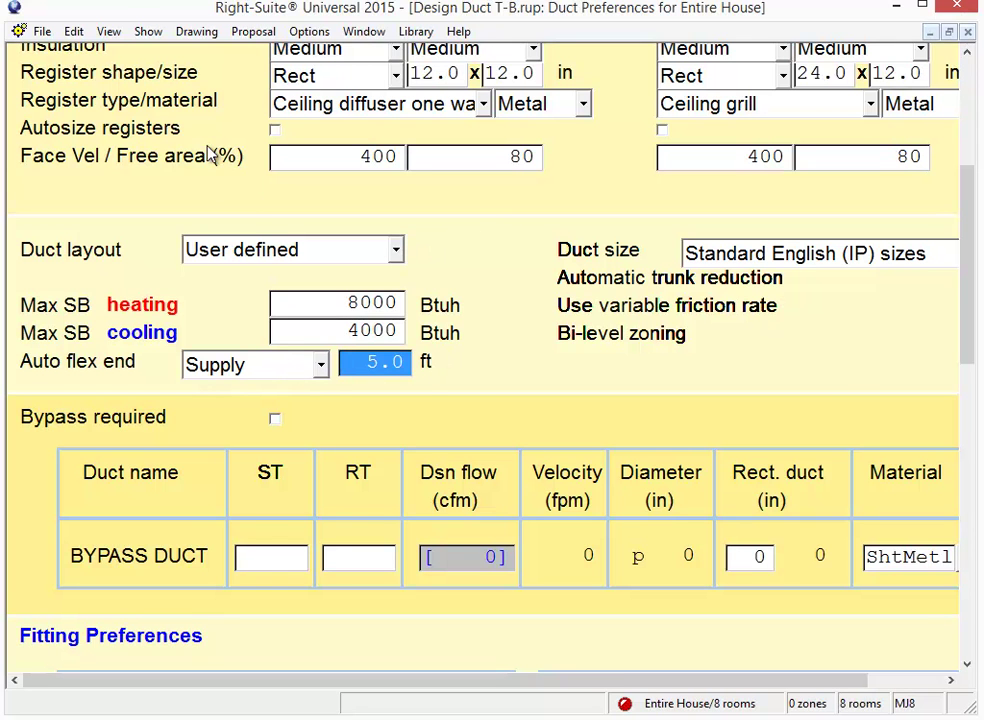
Return to the Right-Draw floor plan and select the flex end of the Bedroom #3 supply duct.
click(152, 32)
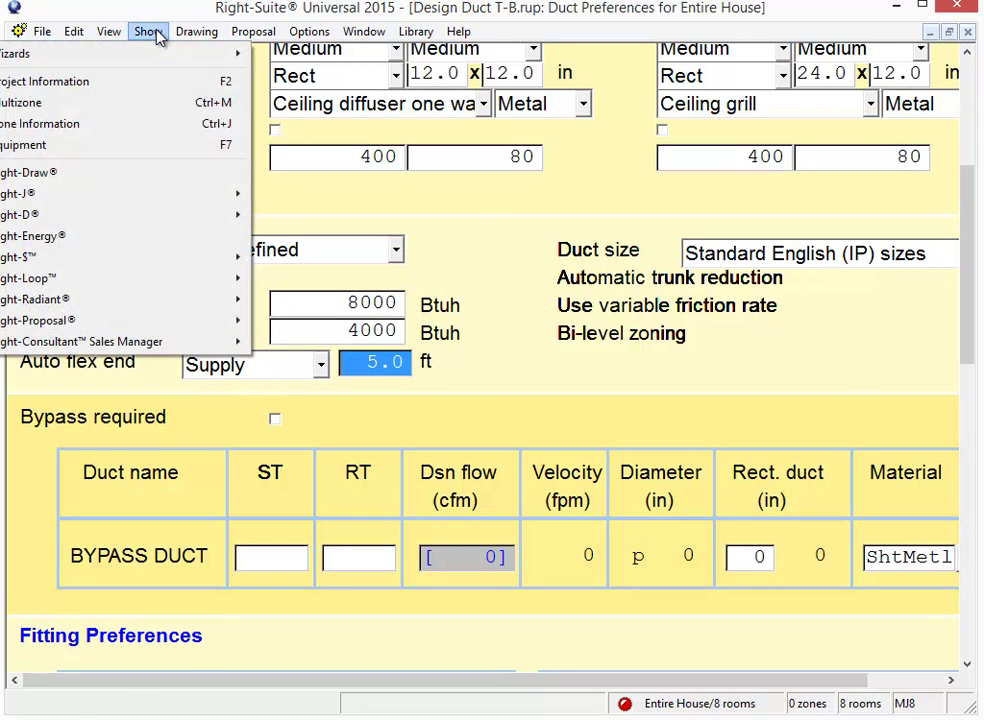
click(114, 176)
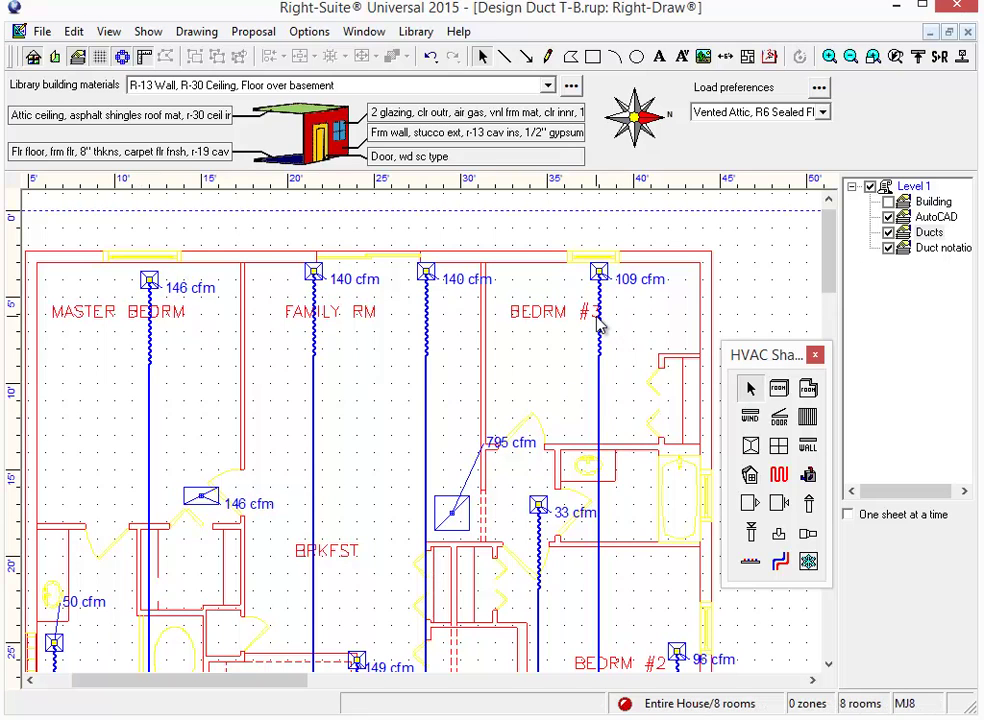
click(598, 323)
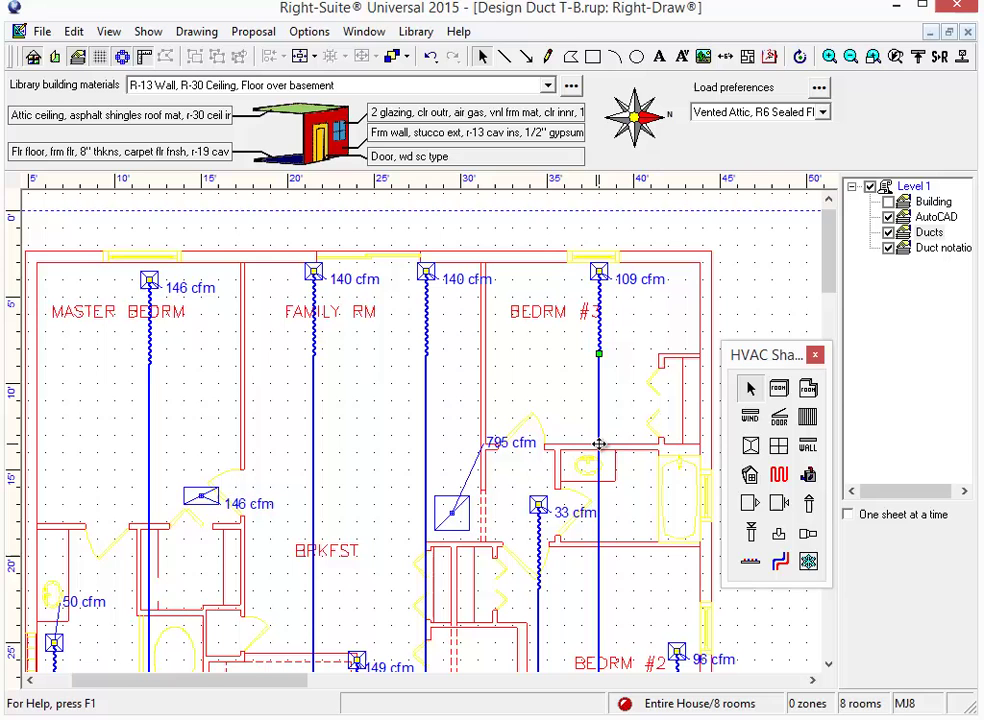
Review the Auto flex end options in the entire house's duct preferences and go back to the floor plan.
click(148, 31)
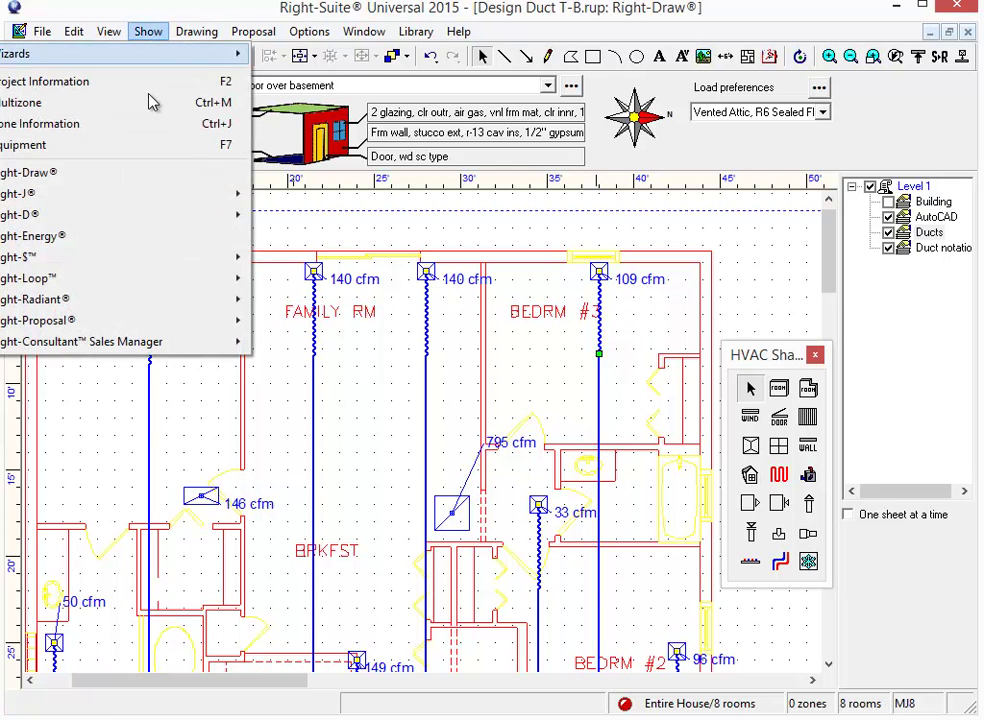
mouse_move(130, 214)
click(383, 285)
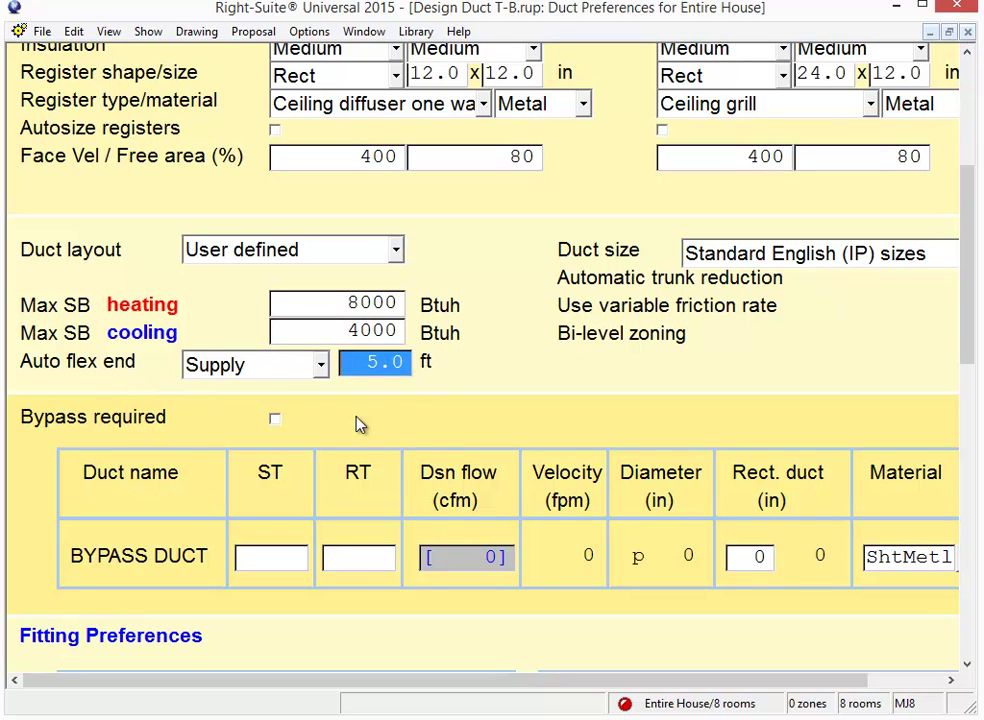
click(320, 366)
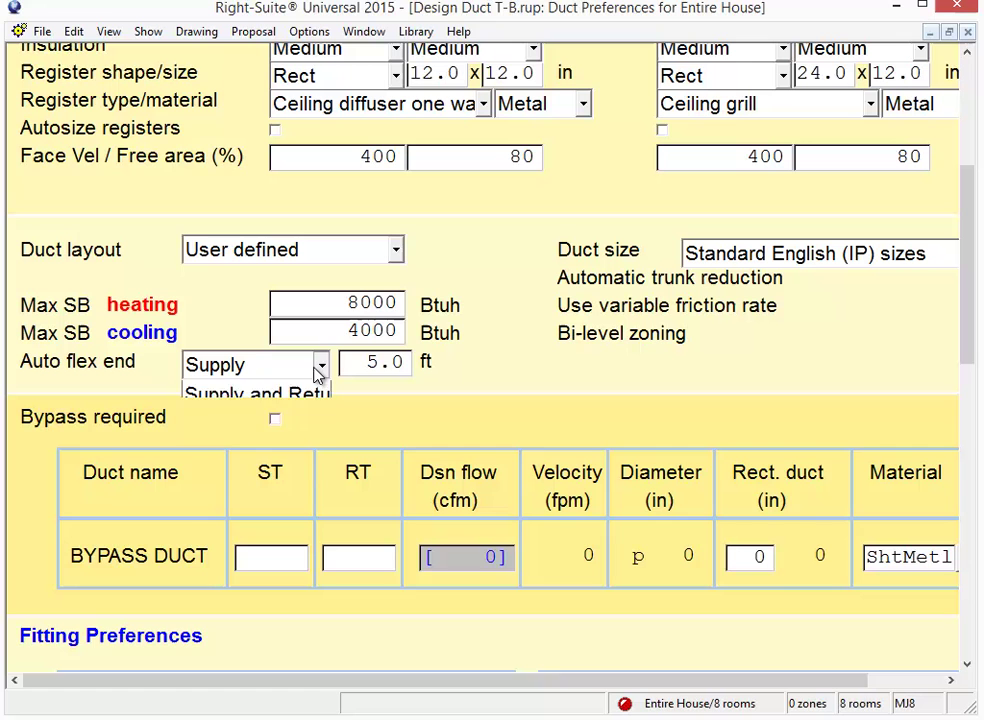
click(322, 366)
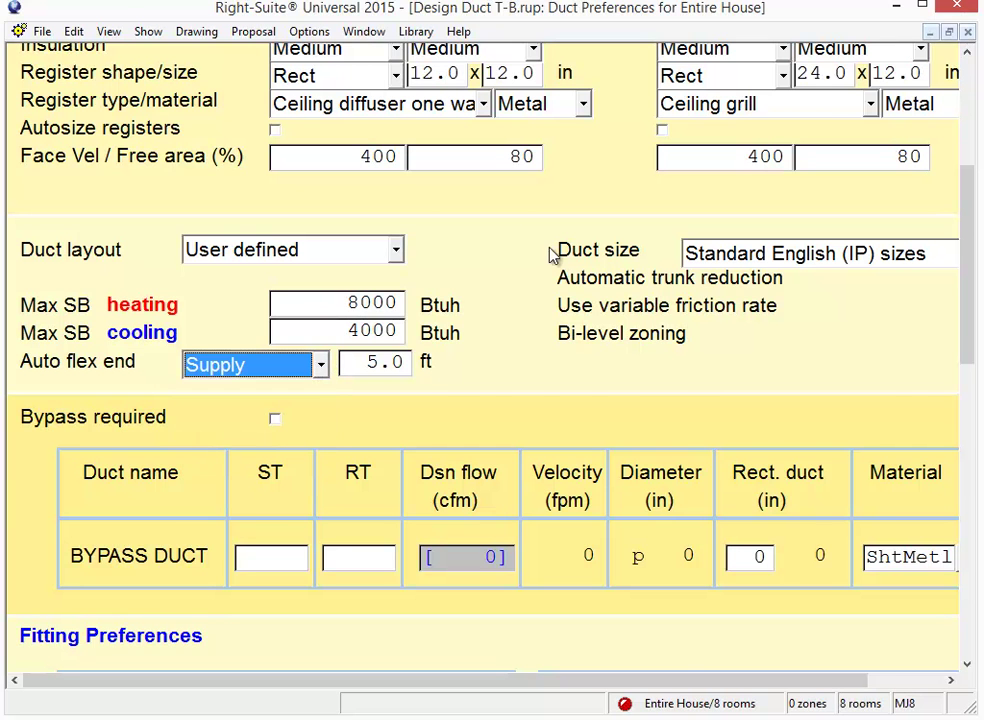
click(109, 31)
click(140, 50)
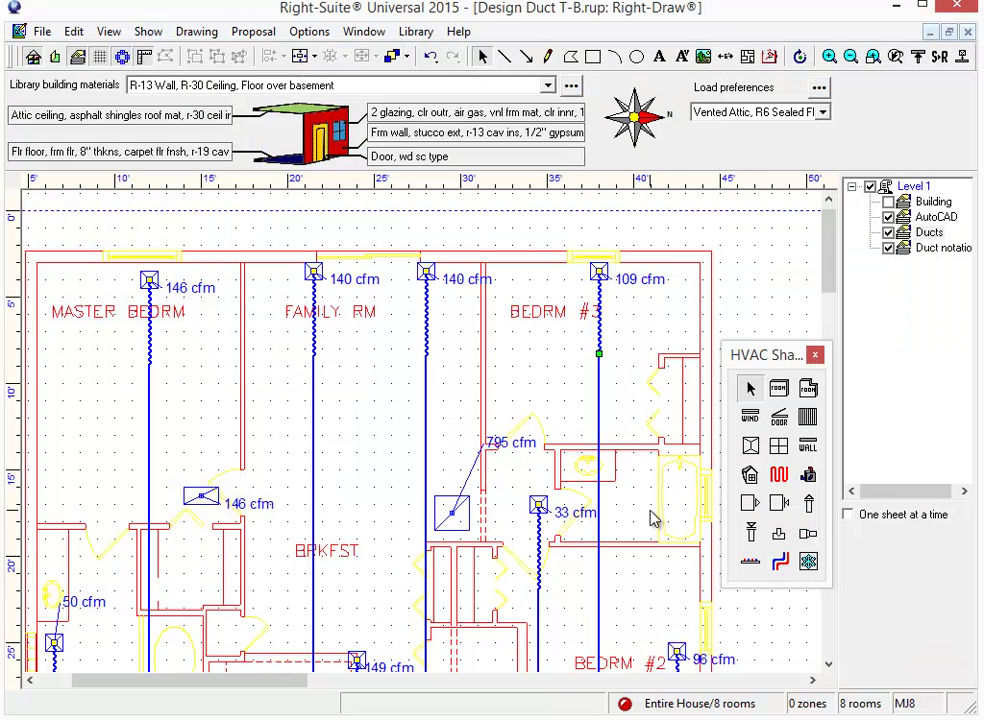